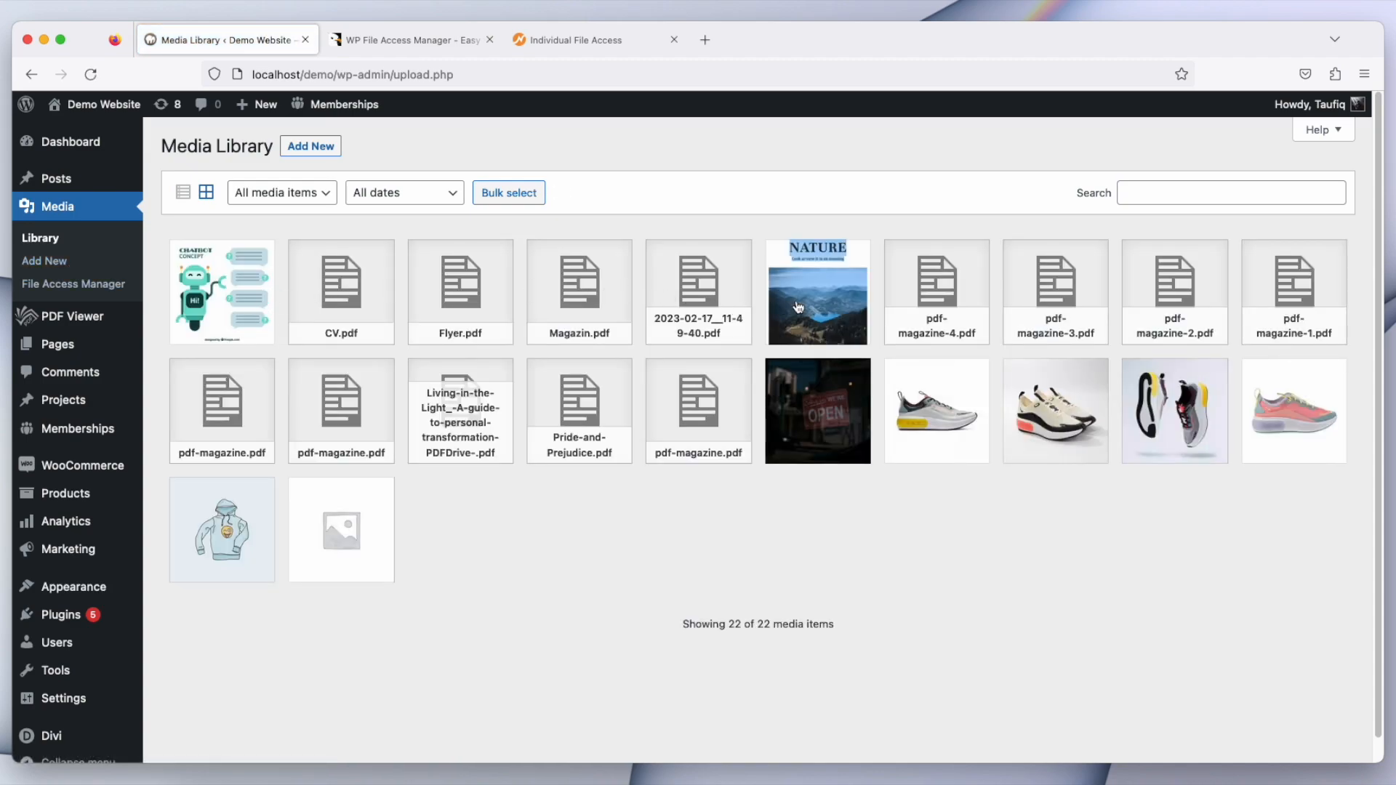
Step: Open access management for the 2023-02-17__11-49-40.pdf attachment from the media library
{"action": "left_click", "coordinate": [726, 292]}
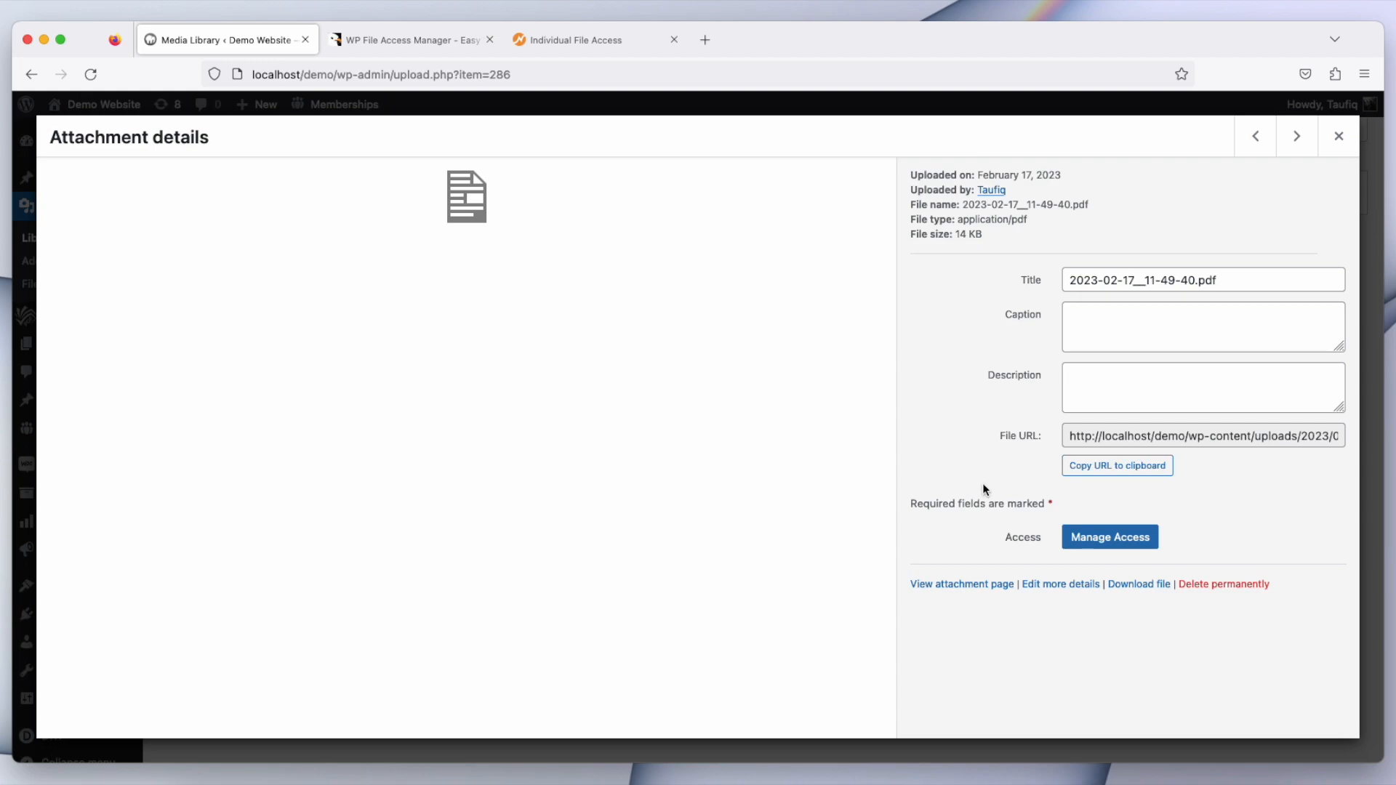
{"action": "left_click", "coordinate": [1089, 538]}
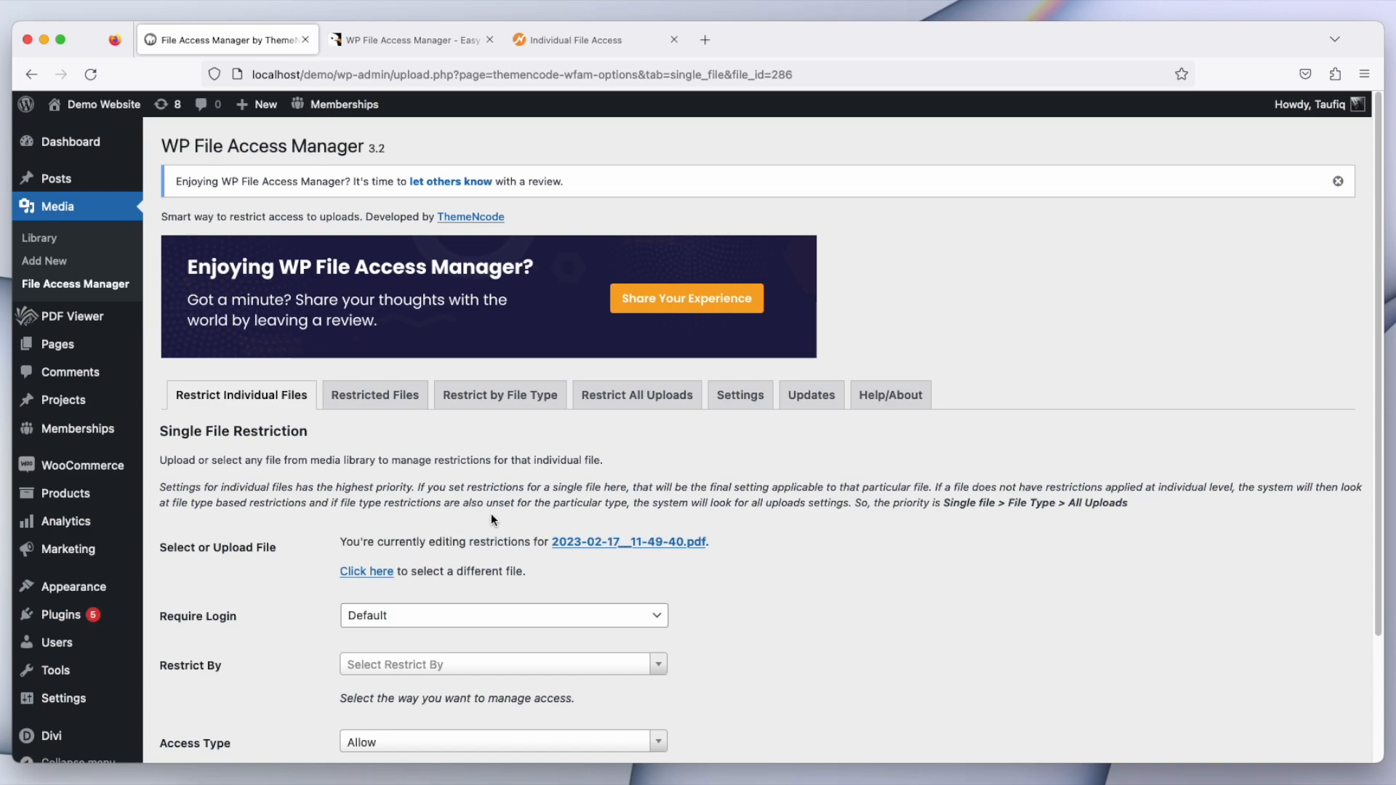
Step: Go to the File Access Manager page and open the access restrictions for CV.pdf
{"action": "mouse_move", "coordinate": [37, 338]}
{"action": "left_click", "coordinate": [71, 209]}
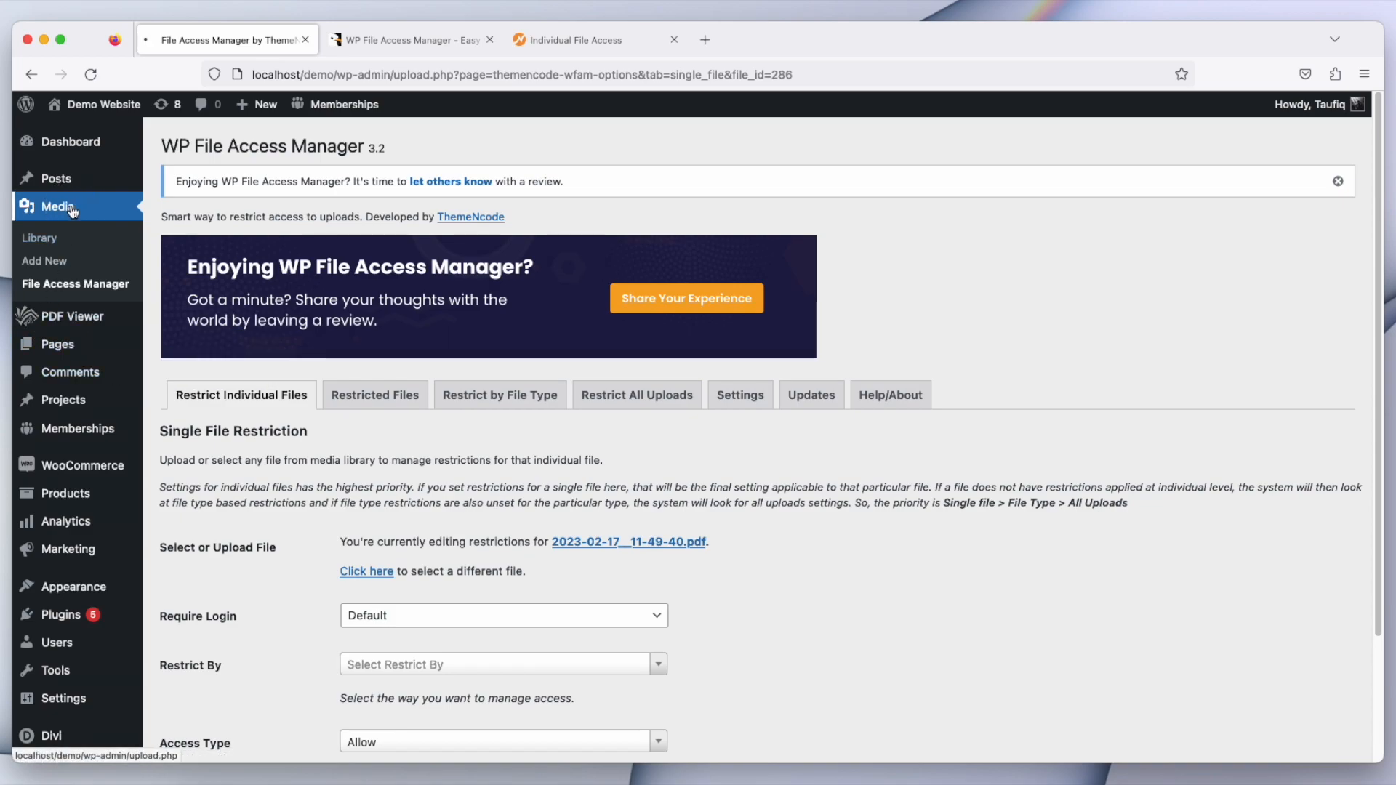
{"action": "left_click", "coordinate": [81, 282]}
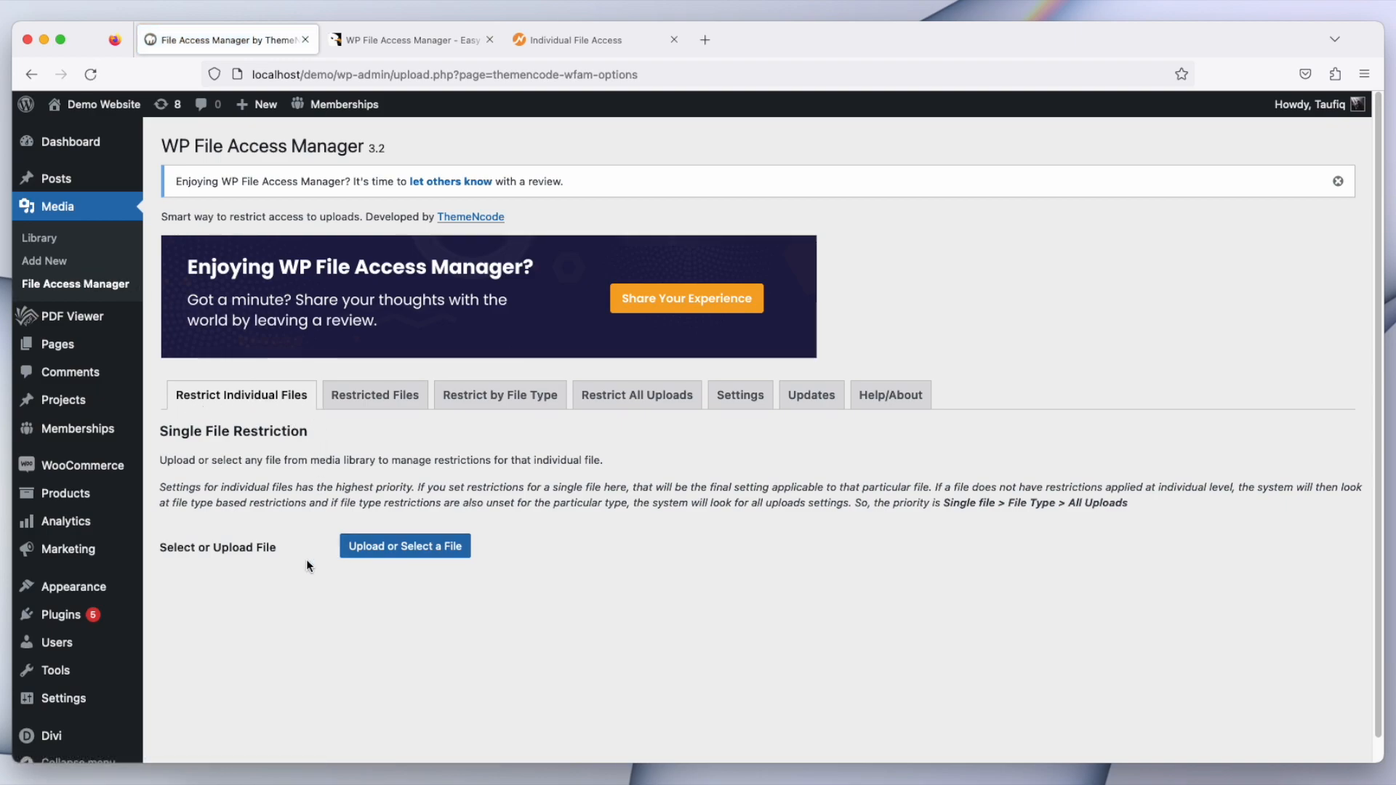
{"action": "left_click", "coordinate": [364, 560]}
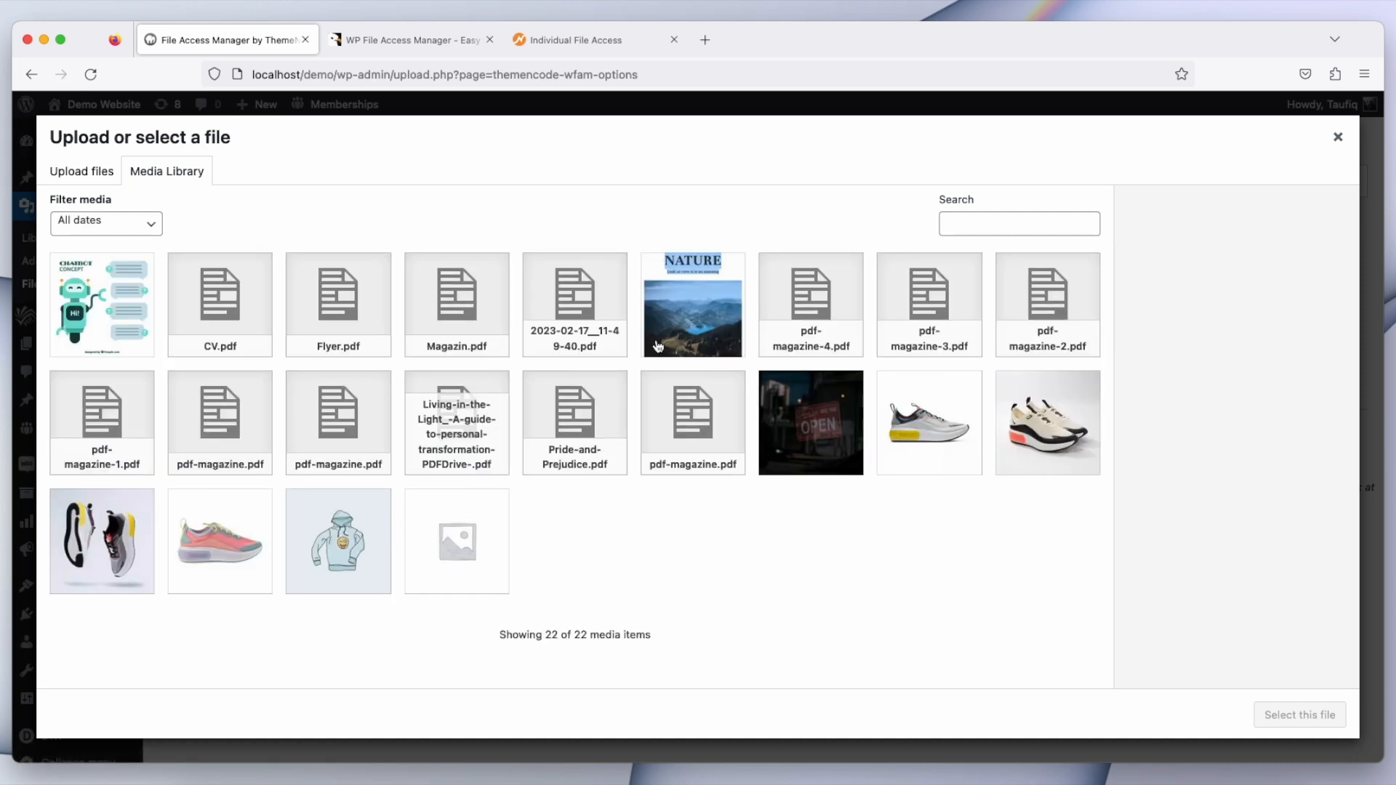
{"action": "left_click", "coordinate": [262, 331]}
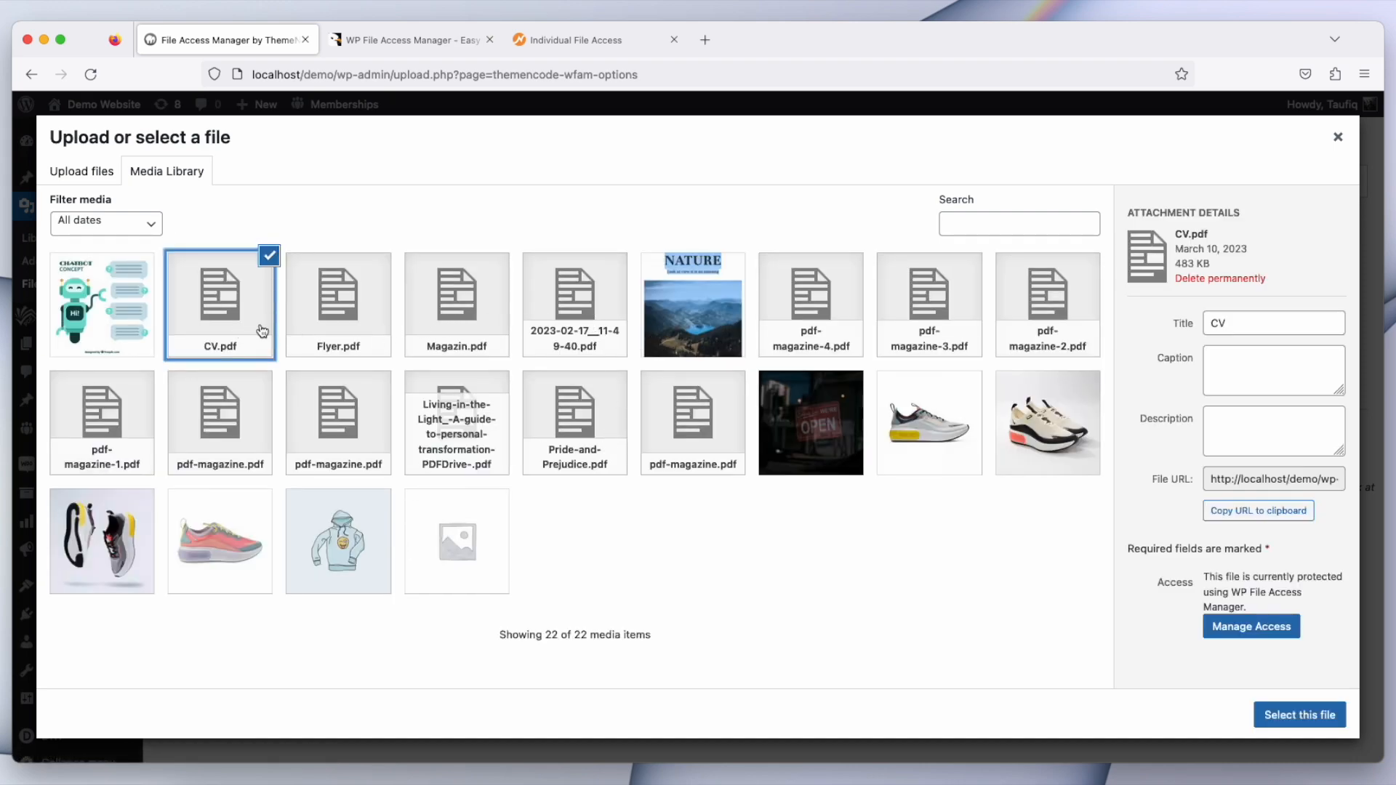
{"action": "left_click", "coordinate": [1274, 632]}
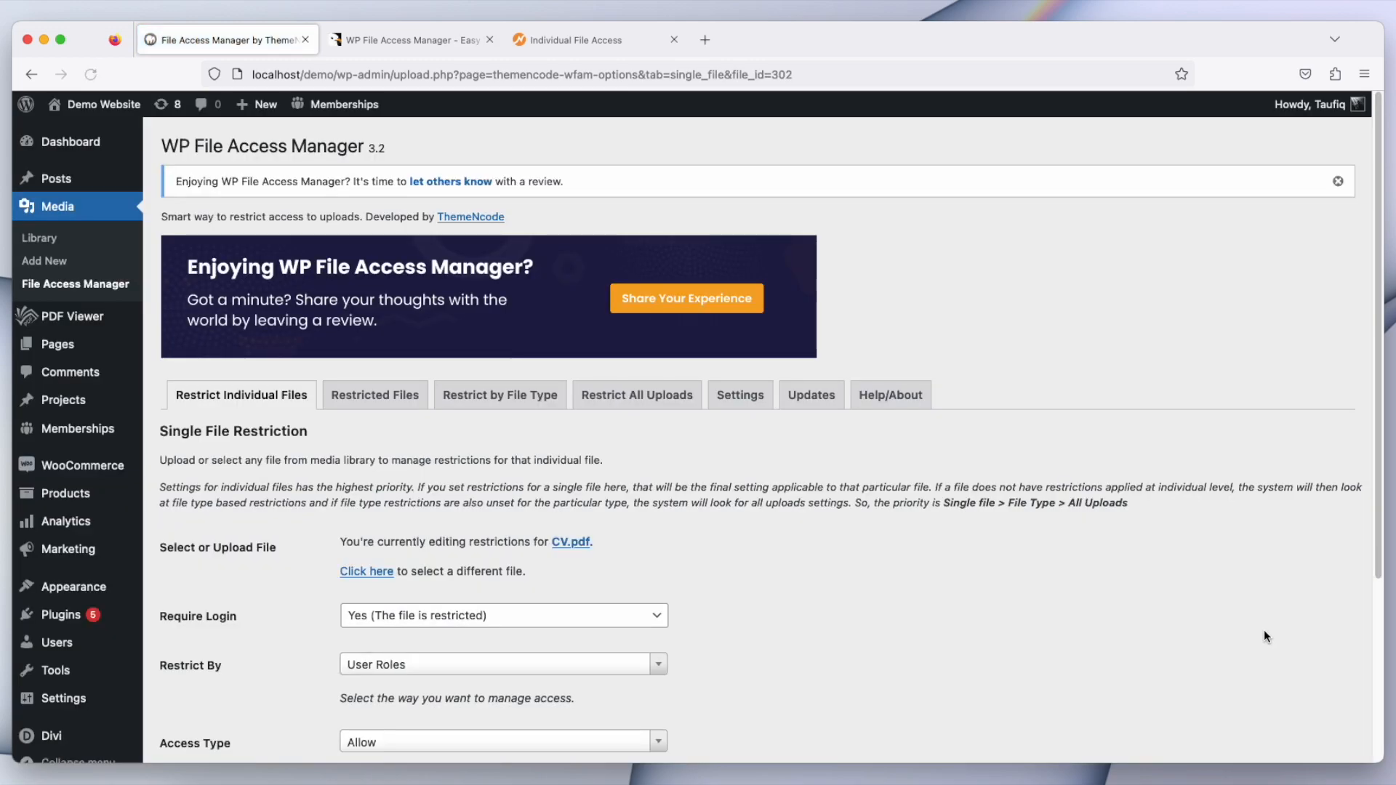
Step: Set Require Login for CV.pdf to Yes (The file is restricted)
{"action": "scroll", "coordinate": [751, 608], "scroll_direction": "down", "scroll_amount": 1}
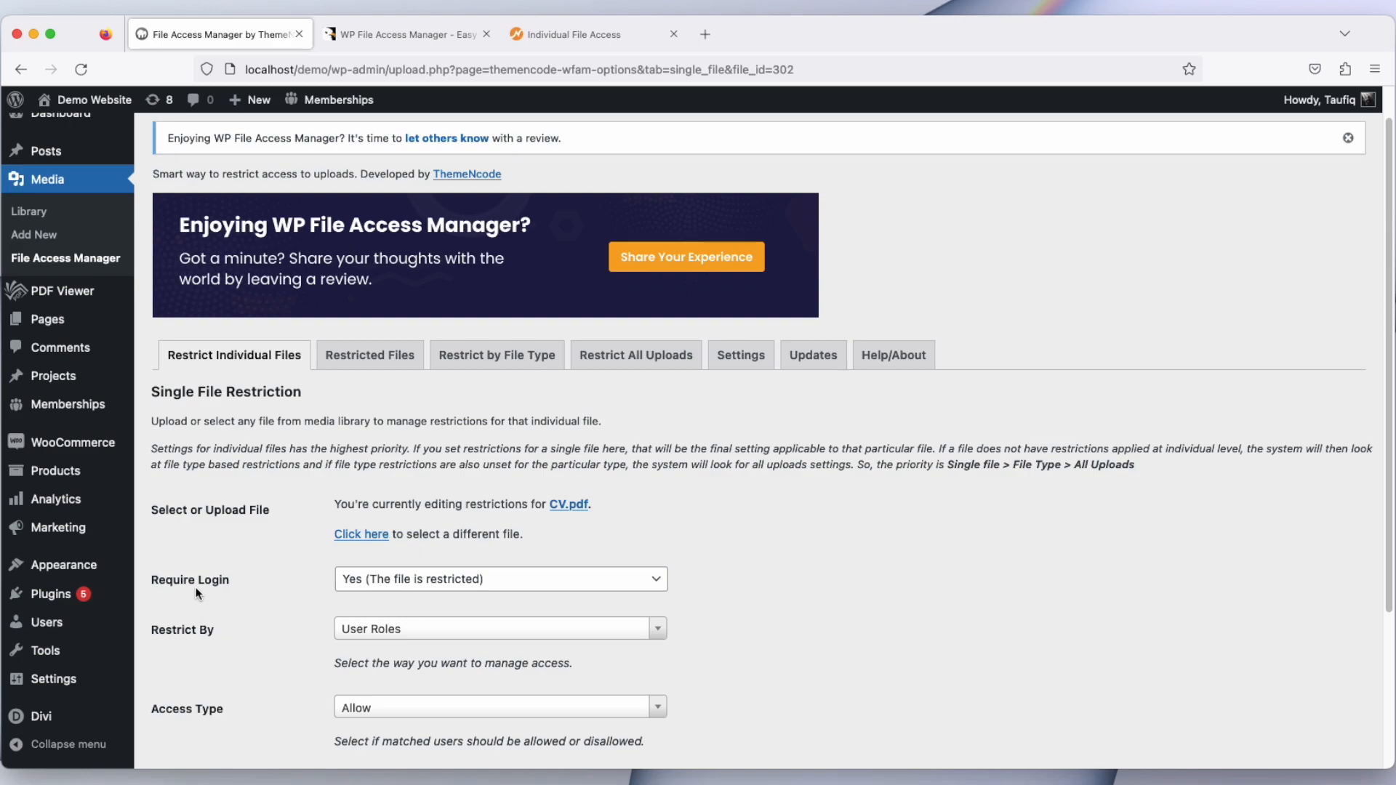
{"action": "left_click", "coordinate": [503, 582]}
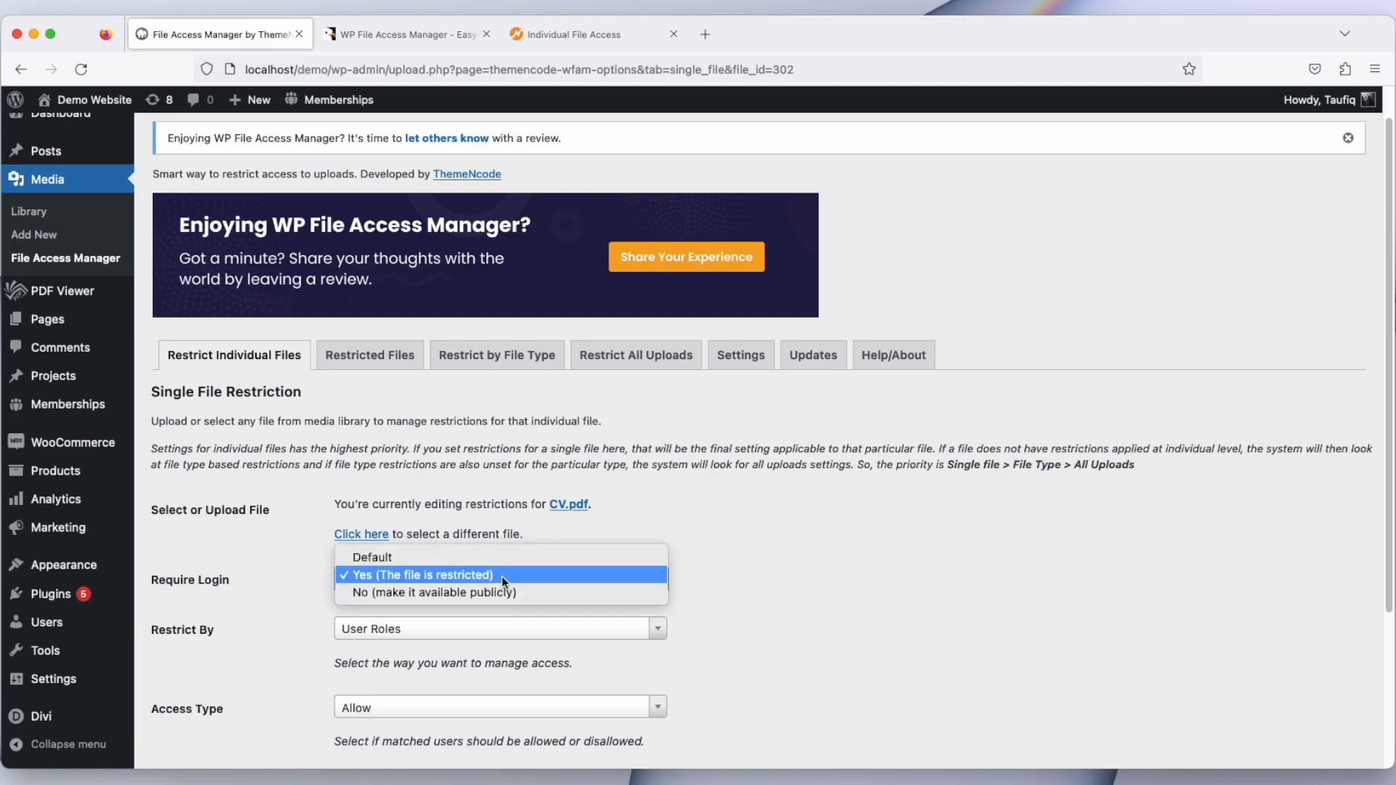
{"action": "left_click", "coordinate": [404, 573]}
{"action": "scroll", "coordinate": [335, 623], "scroll_direction": "down", "scroll_amount": 1}
{"action": "scroll", "coordinate": [334, 622], "scroll_direction": "down", "scroll_amount": 1}
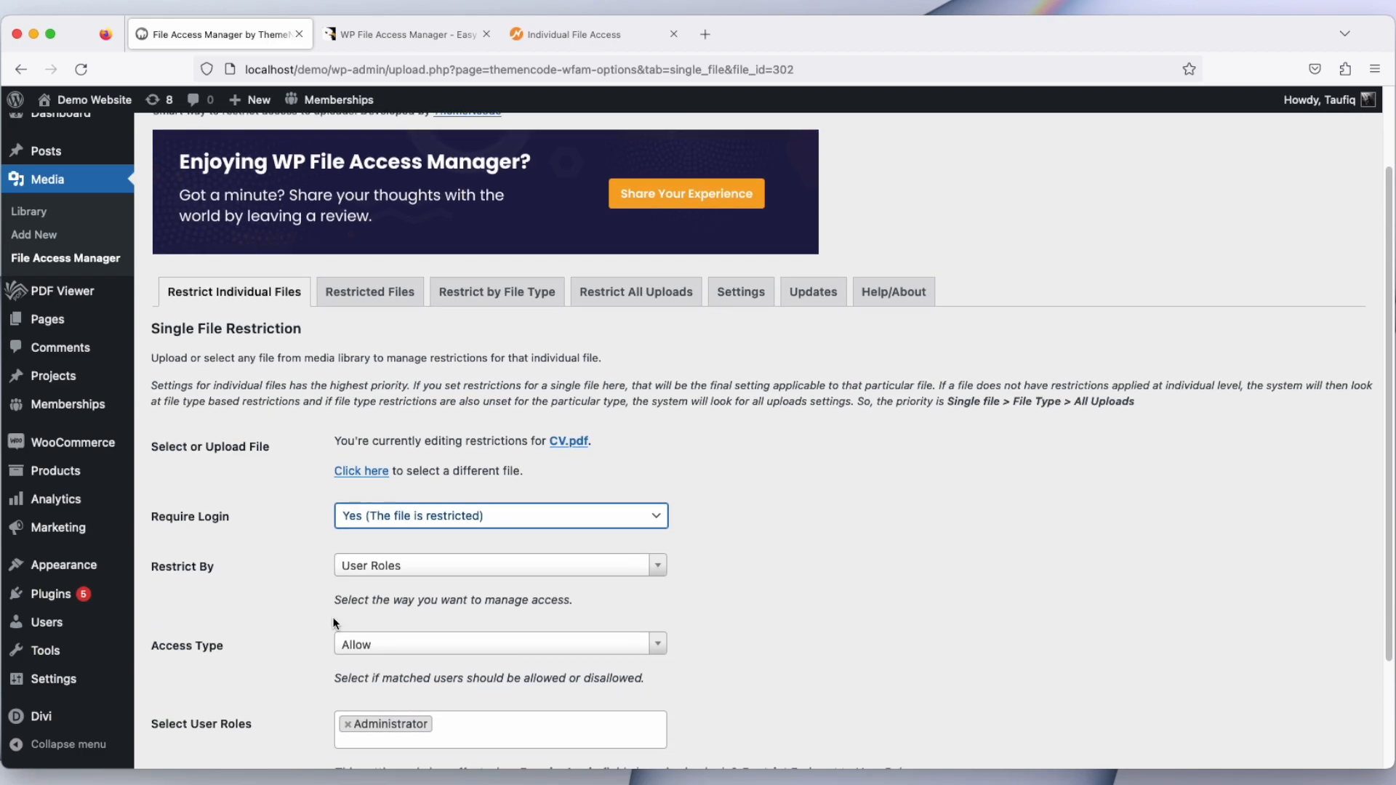
Step: Open the plugin settings and save WooCommerce and Paid Memberships Pro integrations as Enable
{"action": "left_click", "coordinate": [460, 562]}
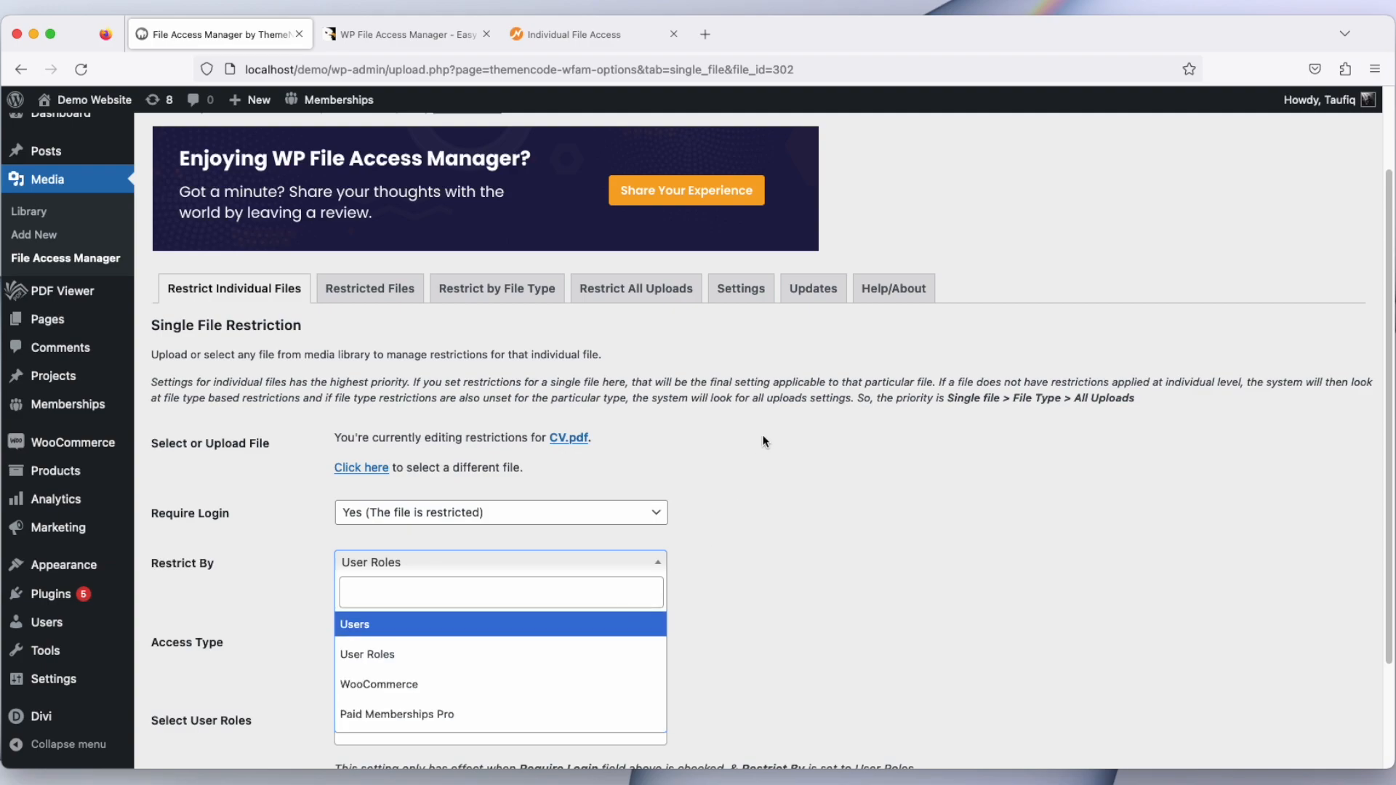
{"action": "left_click", "coordinate": [741, 291]}
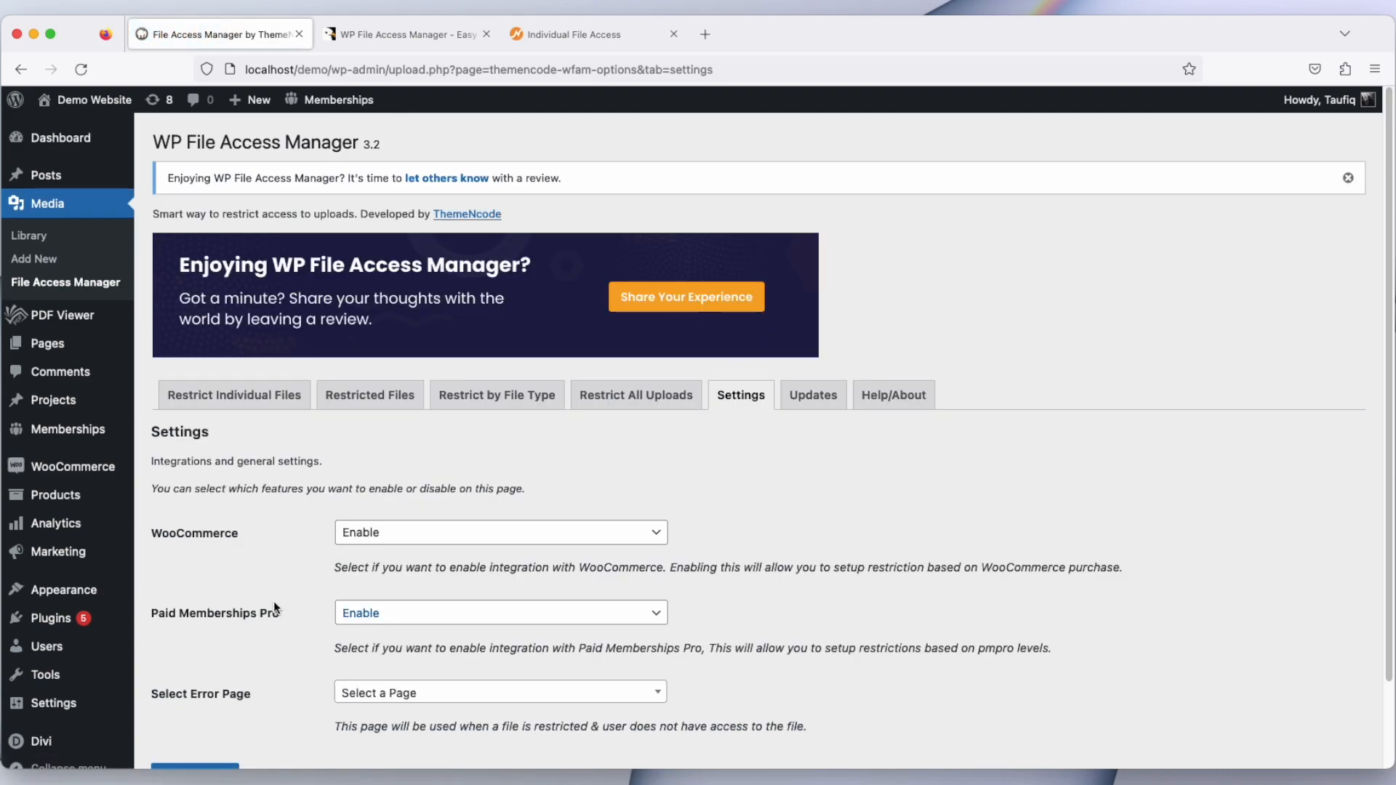
{"action": "left_click", "coordinate": [447, 532]}
{"action": "left_click", "coordinate": [445, 527]}
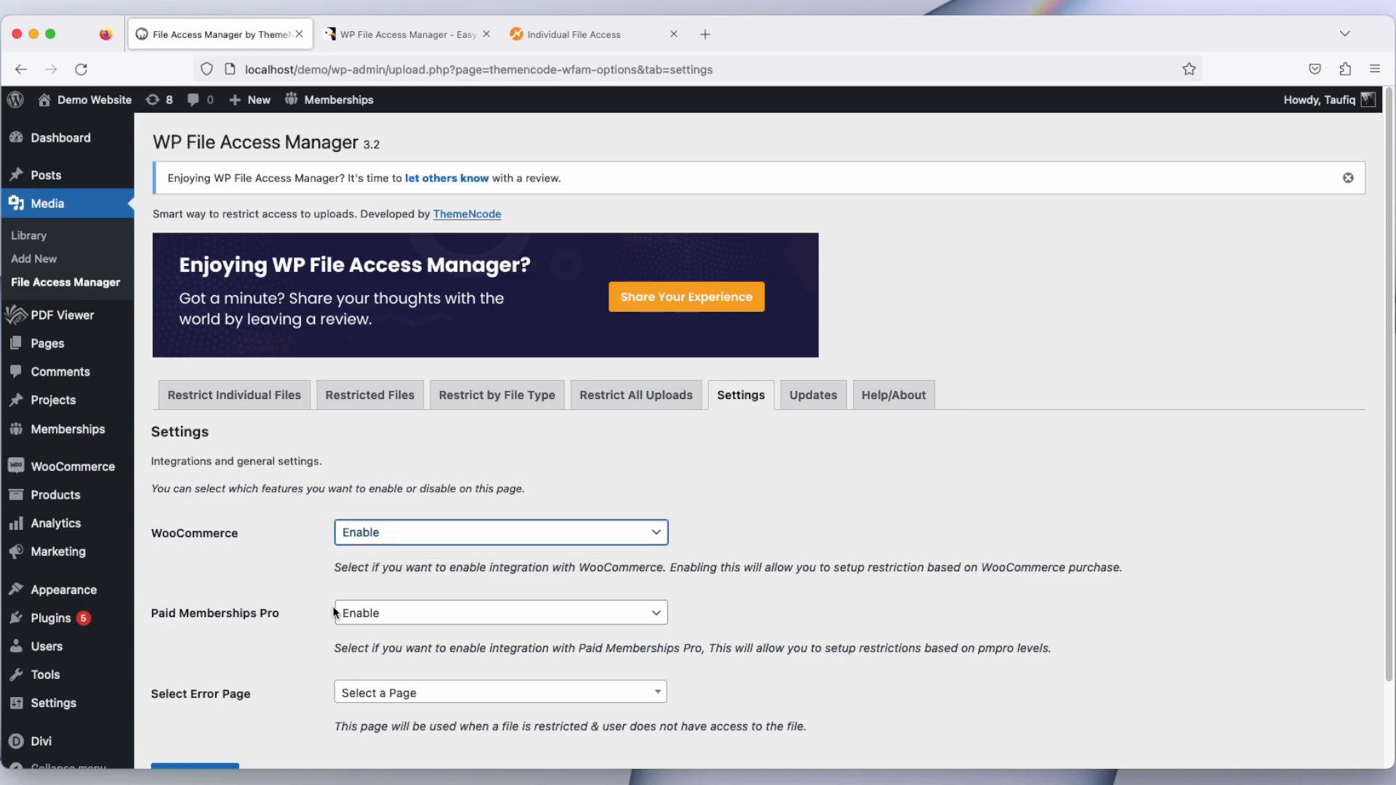
{"action": "left_click", "coordinate": [445, 612]}
{"action": "left_click", "coordinate": [320, 609]}
{"action": "scroll", "coordinate": [301, 605], "scroll_direction": "down", "scroll_amount": 2}
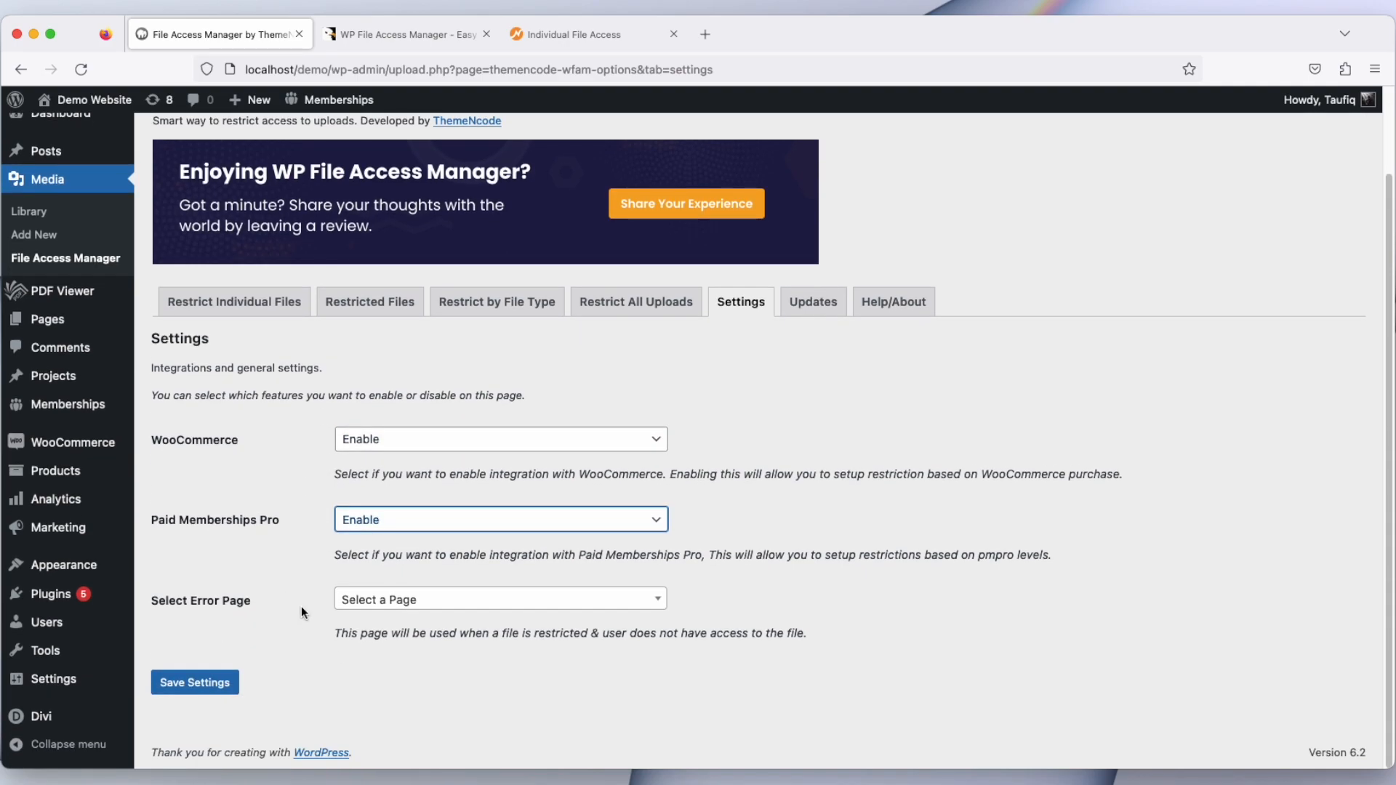
{"action": "left_click", "coordinate": [220, 687]}
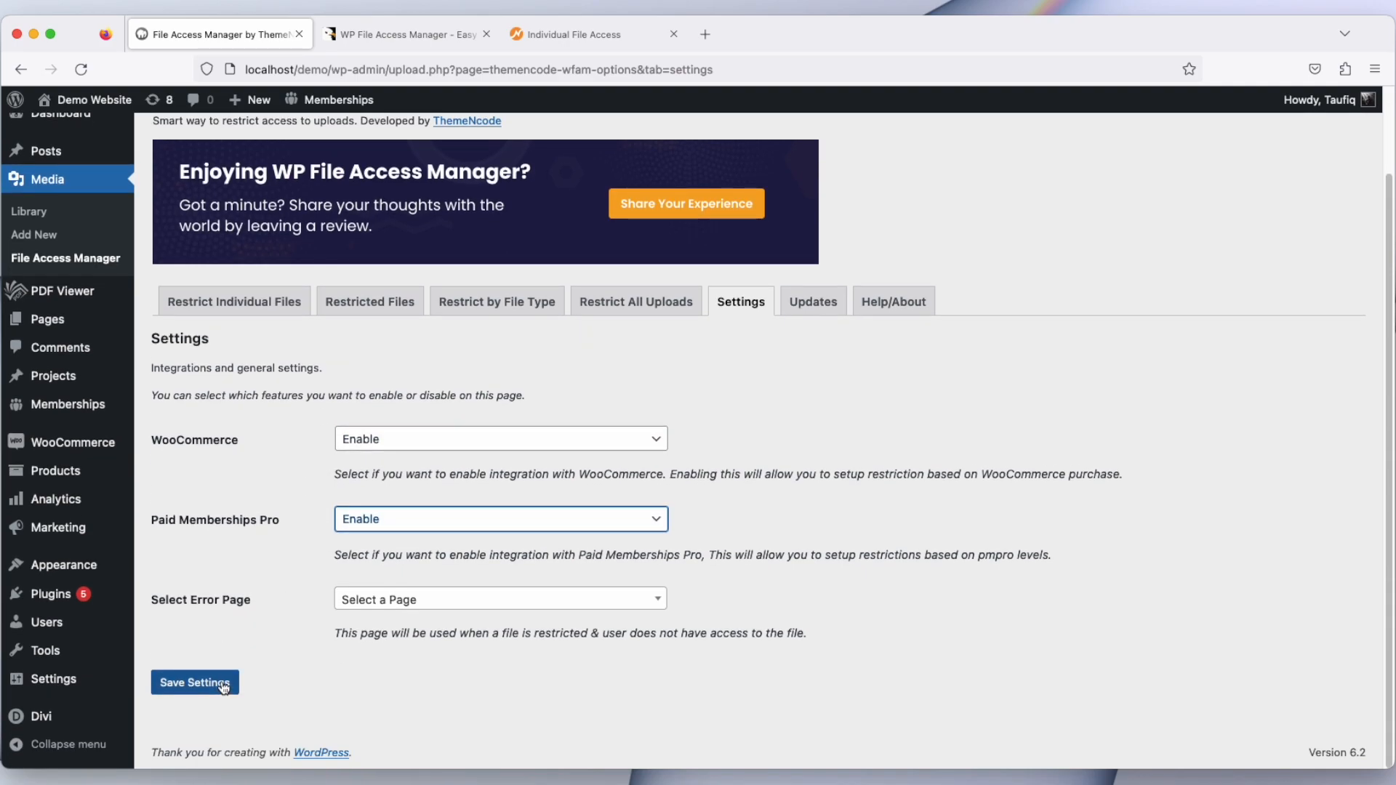
Step: Return to individual file restrictions and reopen CV.pdf for access management
{"action": "left_click", "coordinate": [274, 305]}
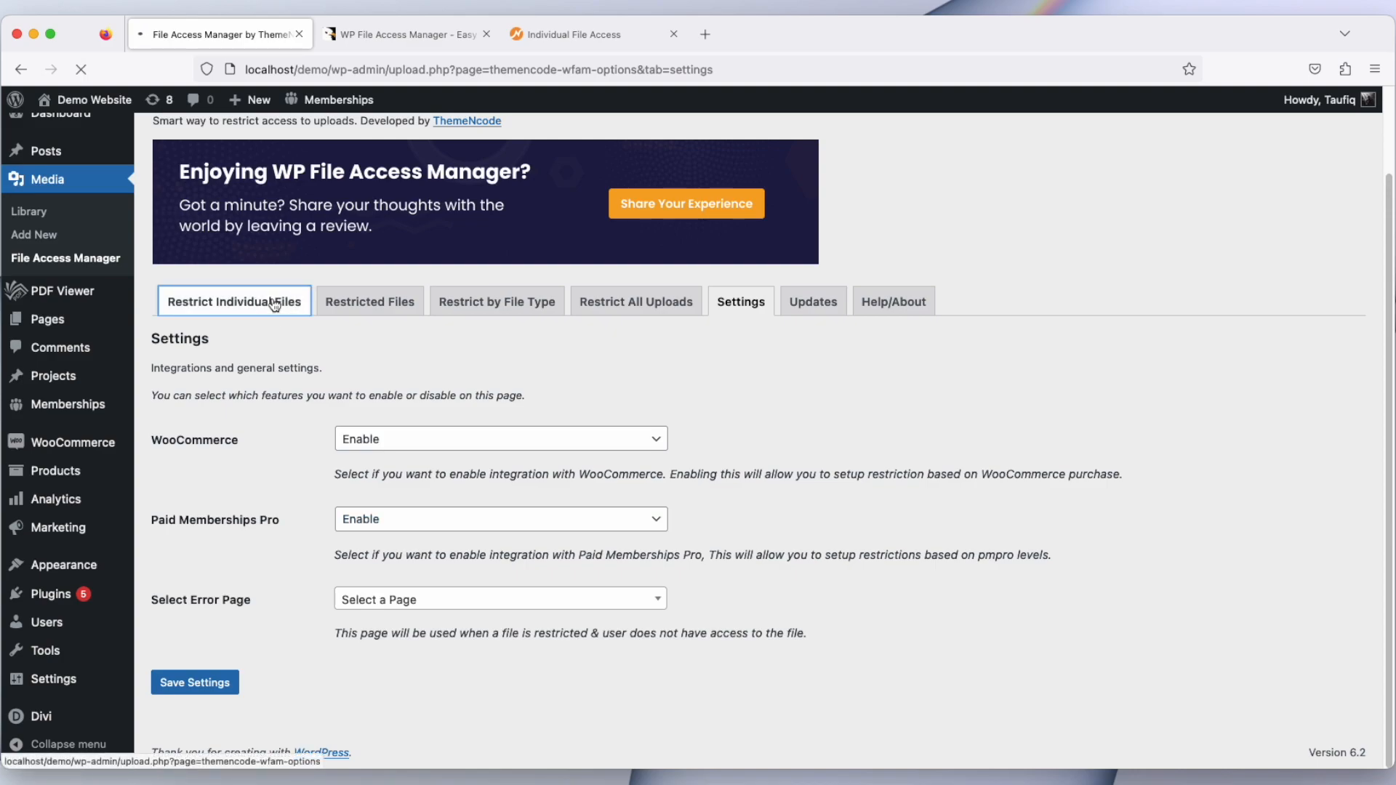
{"action": "left_click", "coordinate": [390, 539]}
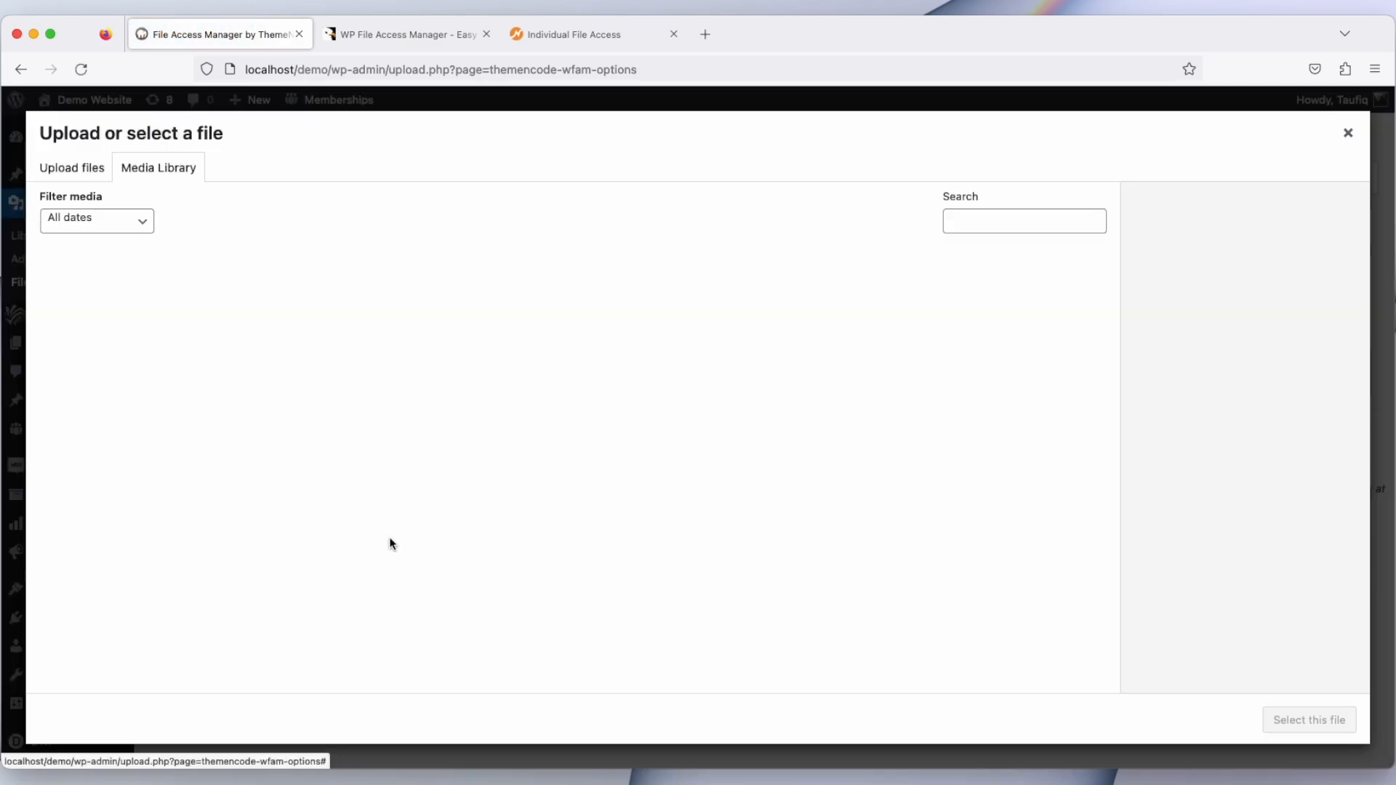
{"action": "left_click", "coordinate": [251, 322]}
{"action": "left_click", "coordinate": [1231, 630]}
Step: Set Restrict By to Users for CV.pdf
{"action": "scroll", "coordinate": [233, 631], "scroll_direction": "down", "scroll_amount": 3}
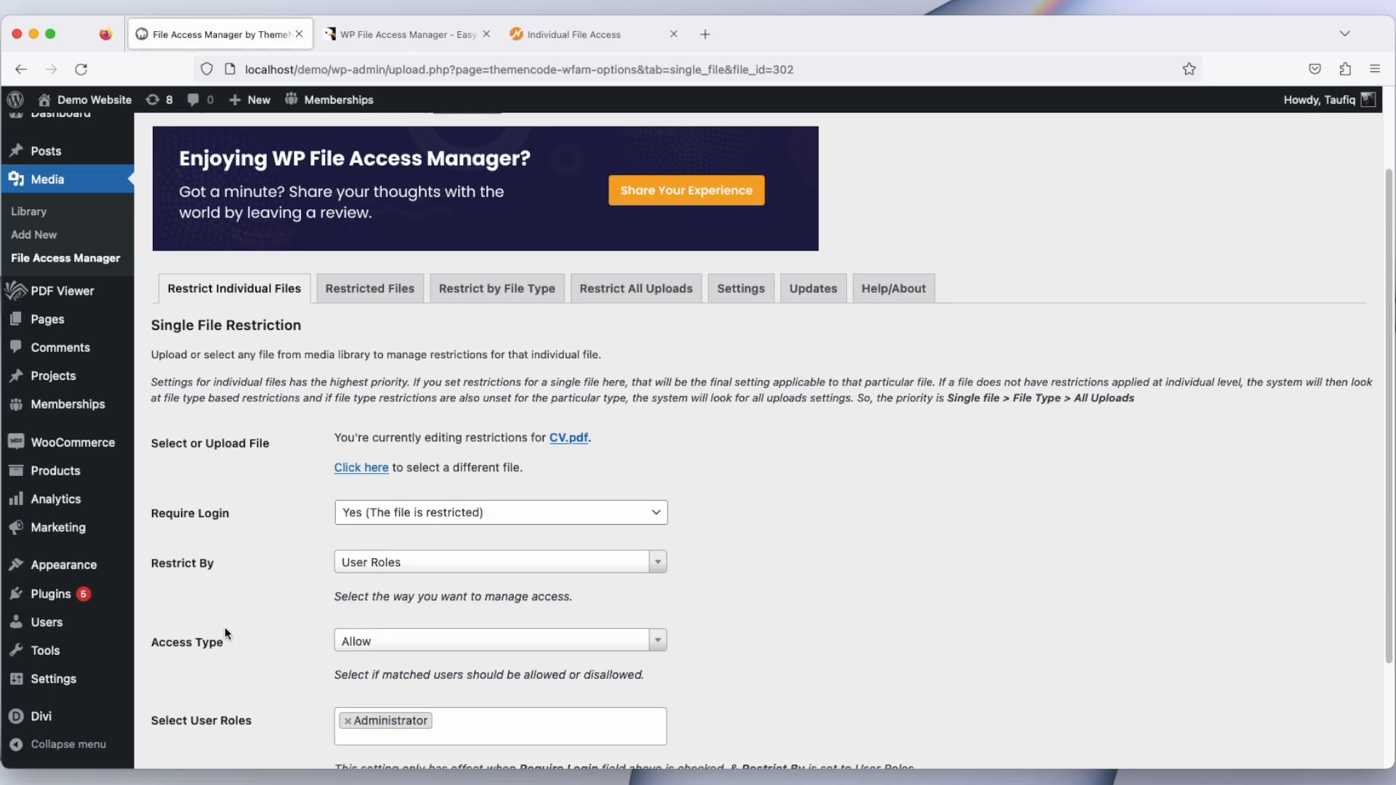
{"action": "left_click", "coordinate": [412, 564]}
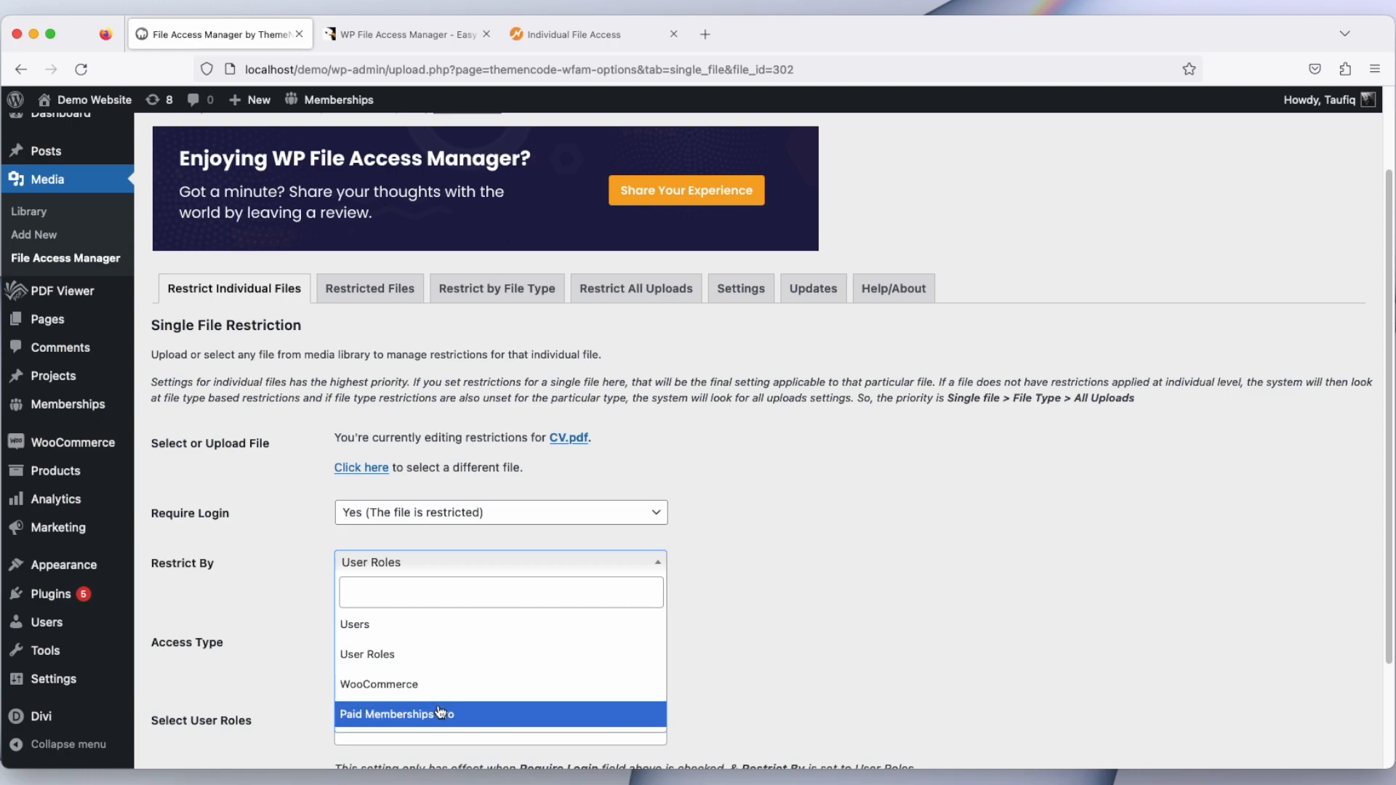
{"action": "left_click", "coordinate": [406, 633]}
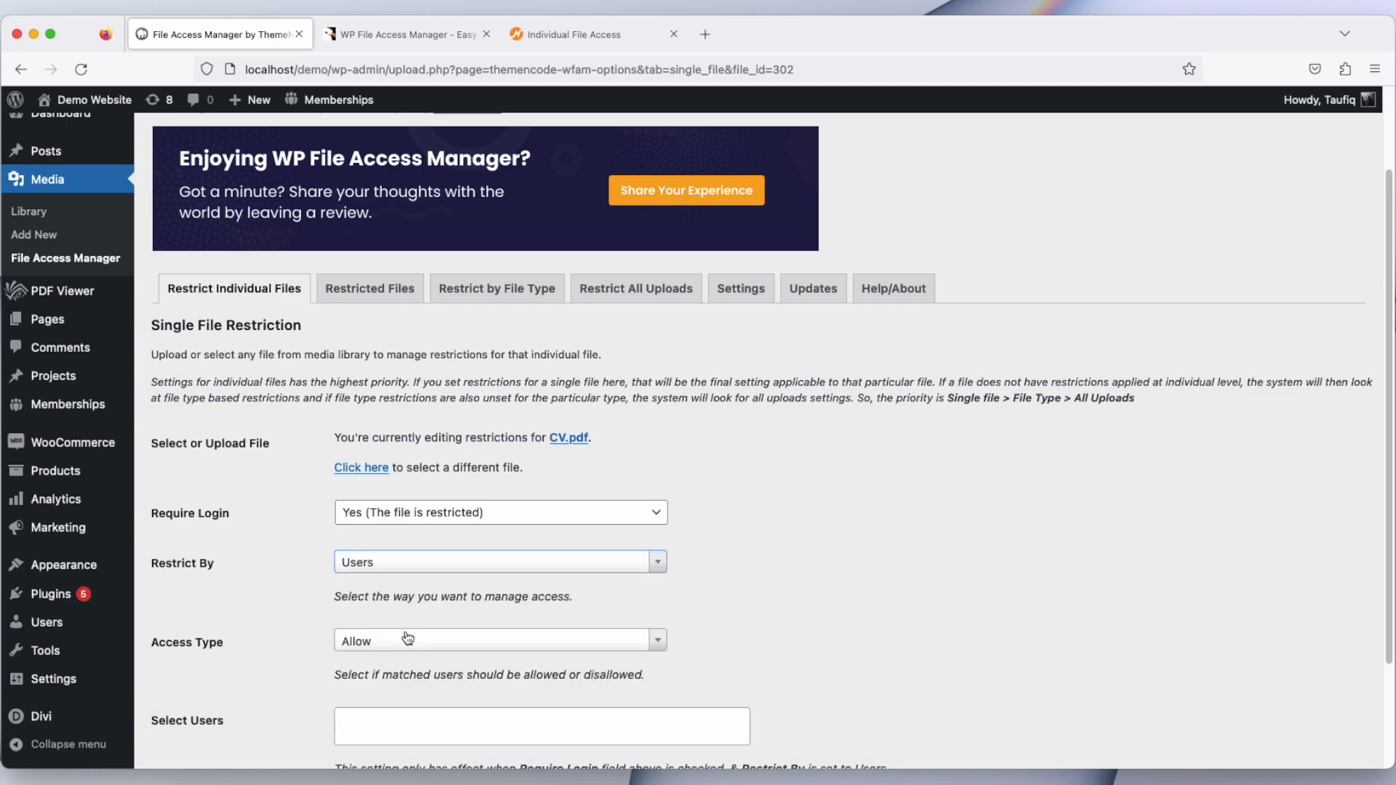
Step: Try to set Access Type to Disallow
{"action": "scroll", "coordinate": [272, 632], "scroll_direction": "down", "scroll_amount": 2}
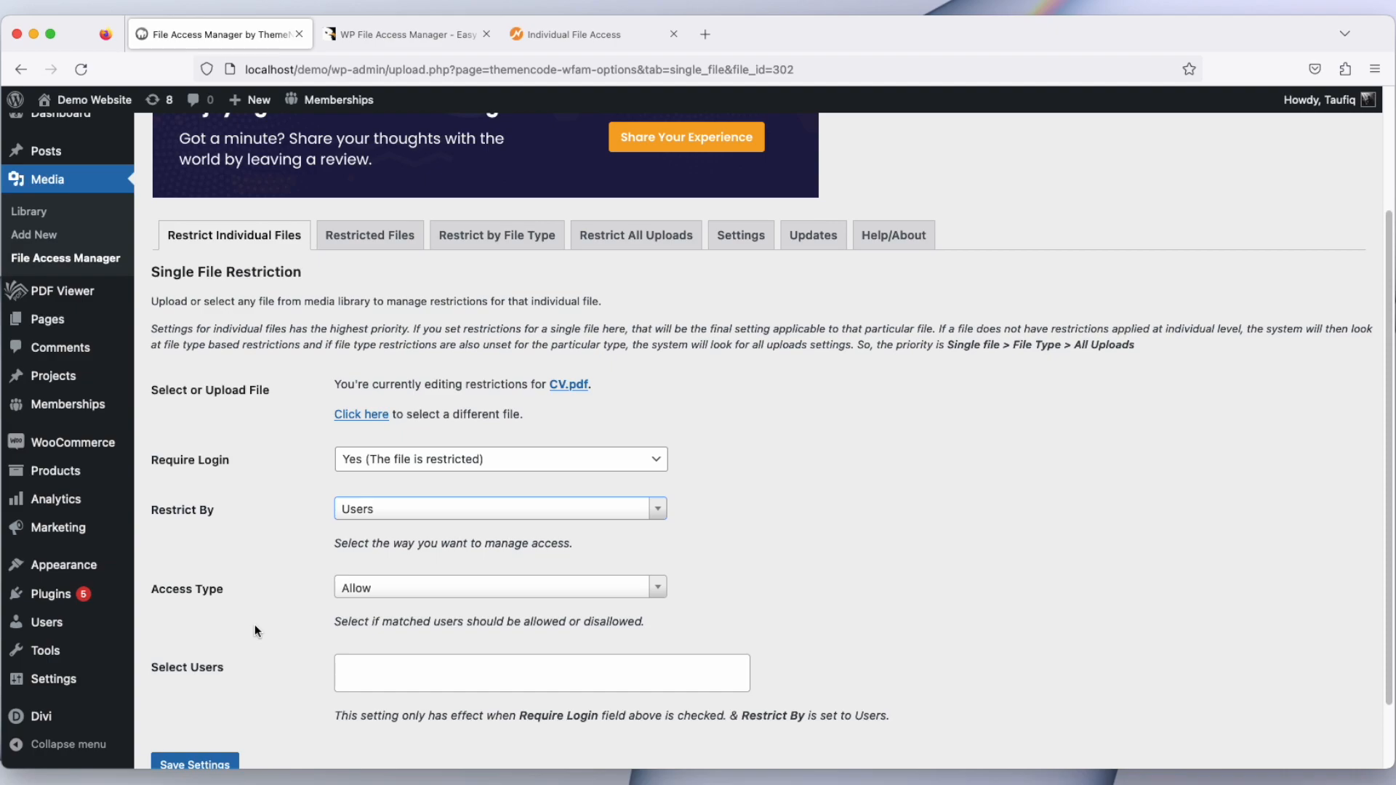
{"action": "left_click", "coordinate": [408, 602]}
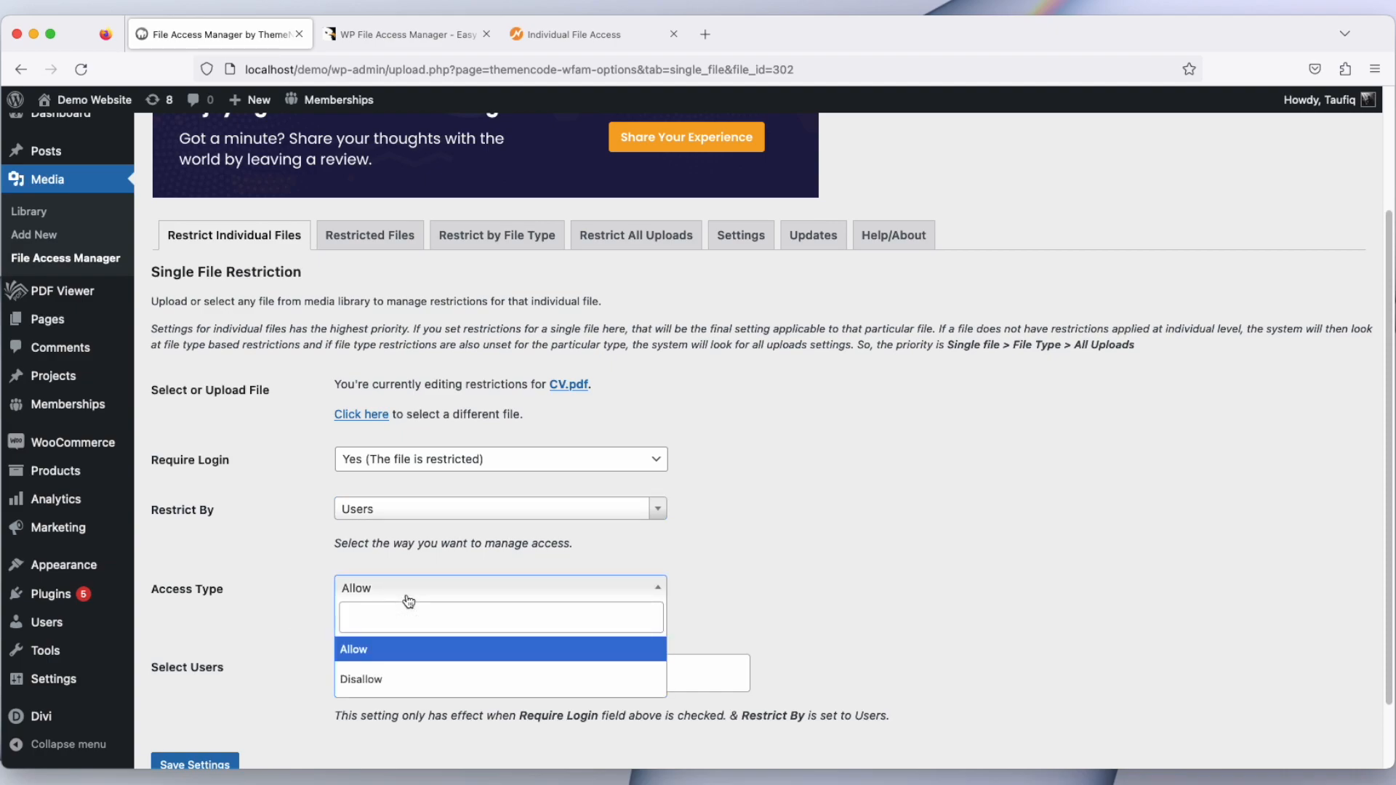
{"action": "left_click", "coordinate": [394, 681]}
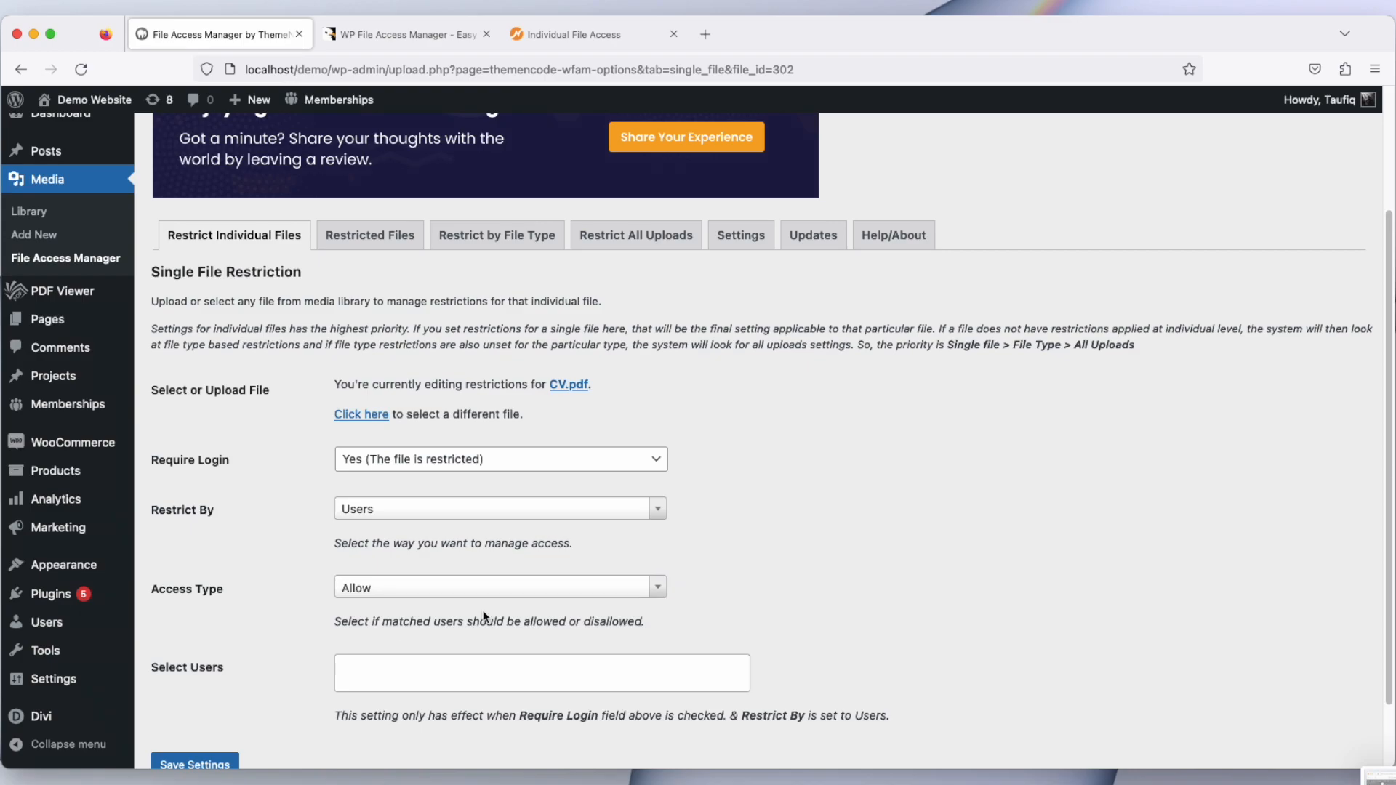
Step: Search for the logged-in administrator account and add it to Select Users
{"action": "left_click", "coordinate": [462, 671]}
{"action": "type", "text": "tau"}
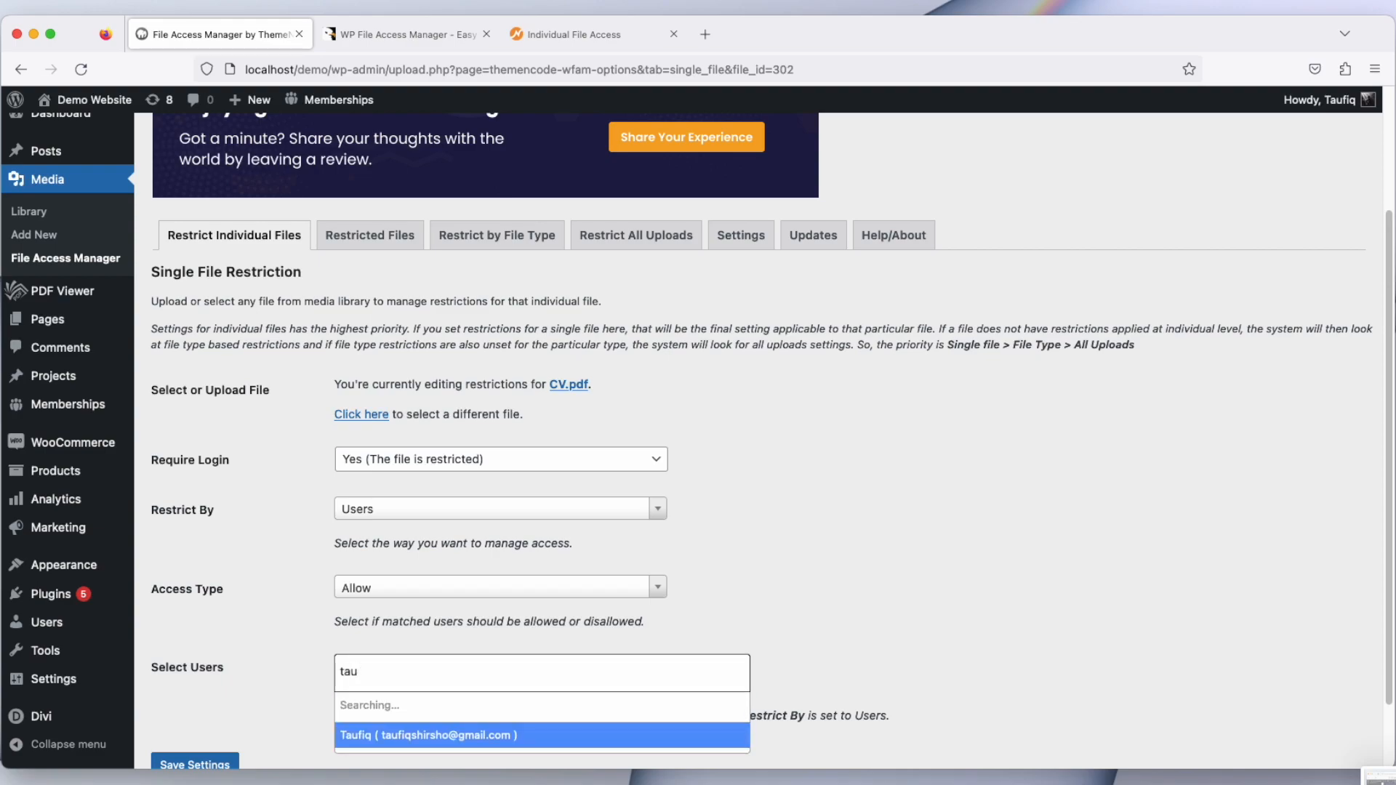
{"action": "left_click", "coordinate": [442, 716]}
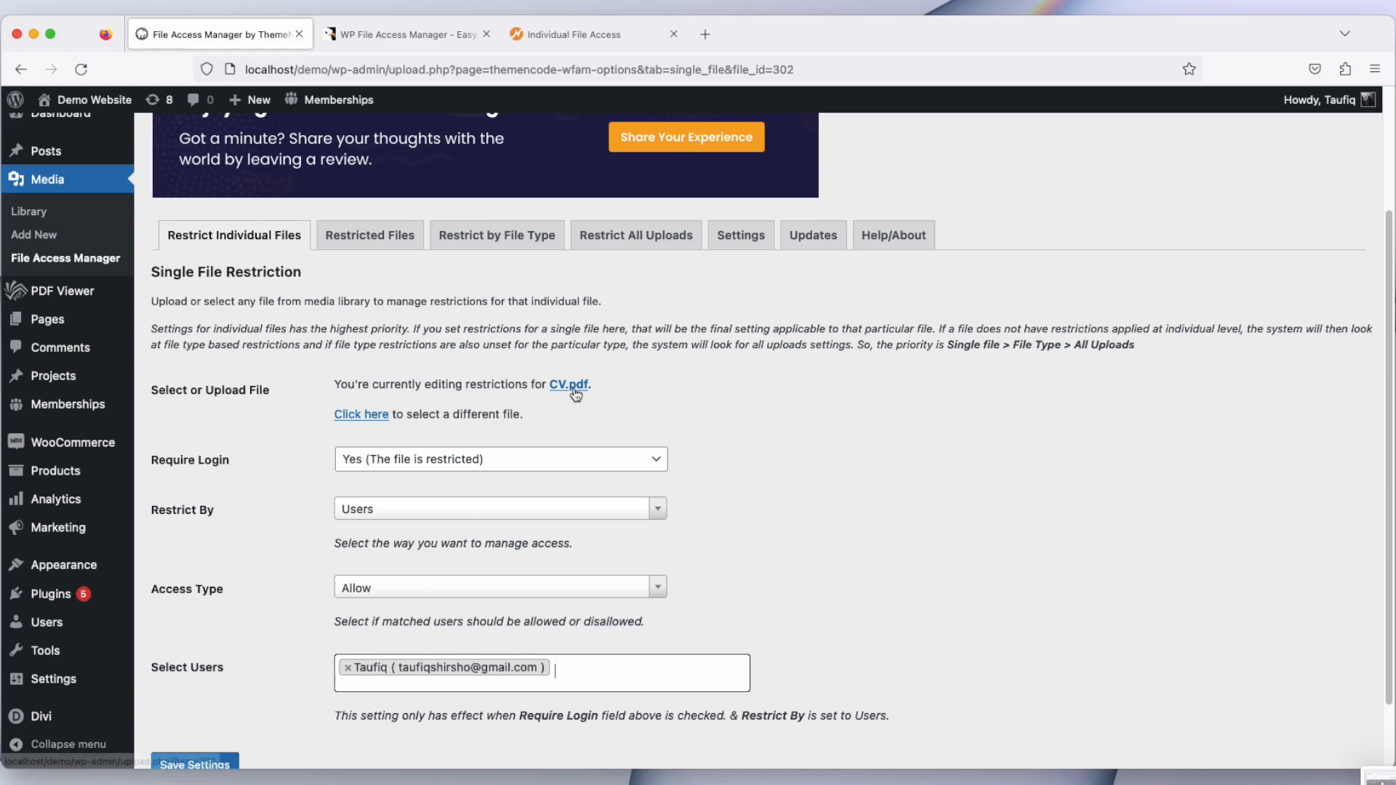
Step: Set Access Type to Disallow for the selected user
{"action": "left_click", "coordinate": [461, 586]}
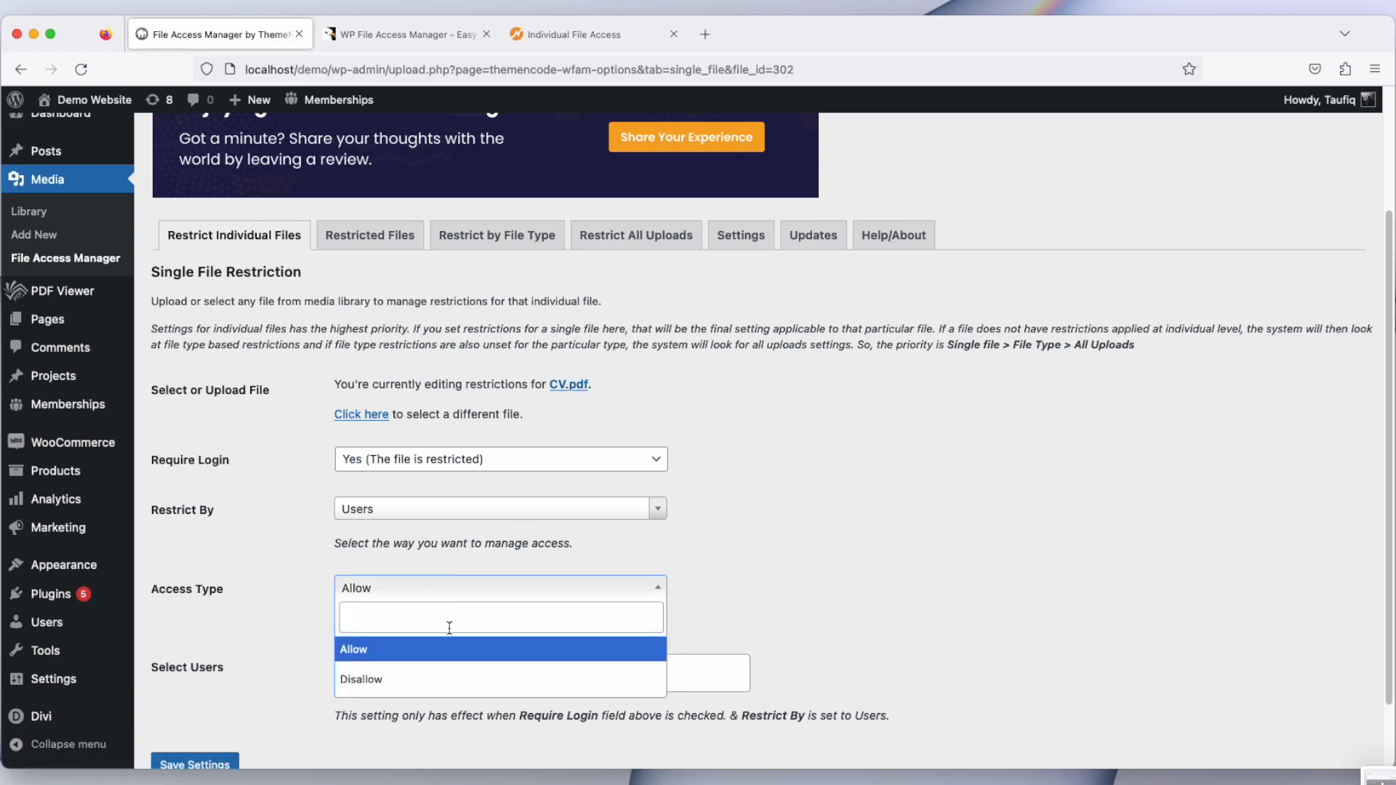
{"action": "left_click", "coordinate": [449, 675]}
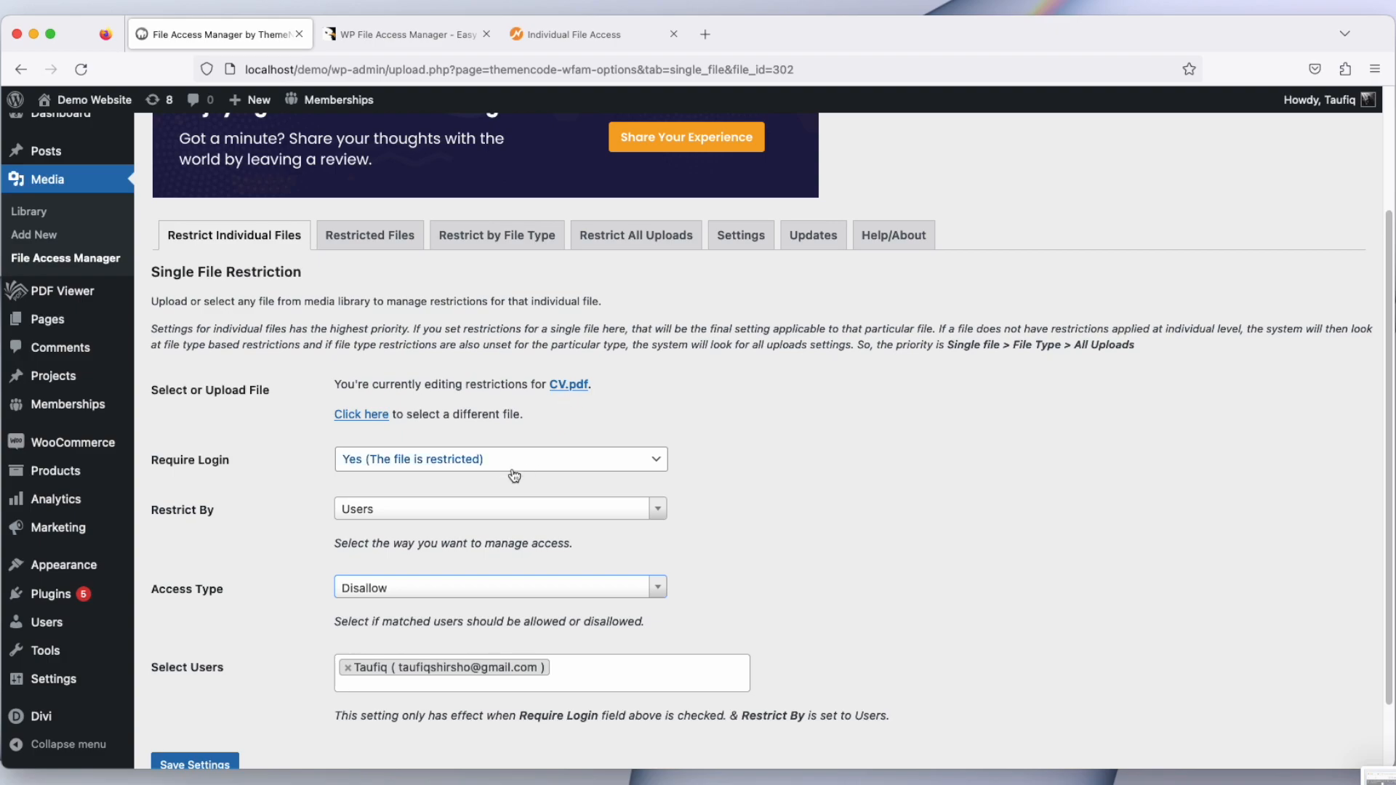
Step: Switch Restrict By to User Roles and Access Type to Allow
{"action": "left_click", "coordinate": [474, 506]}
{"action": "left_click", "coordinate": [446, 595]}
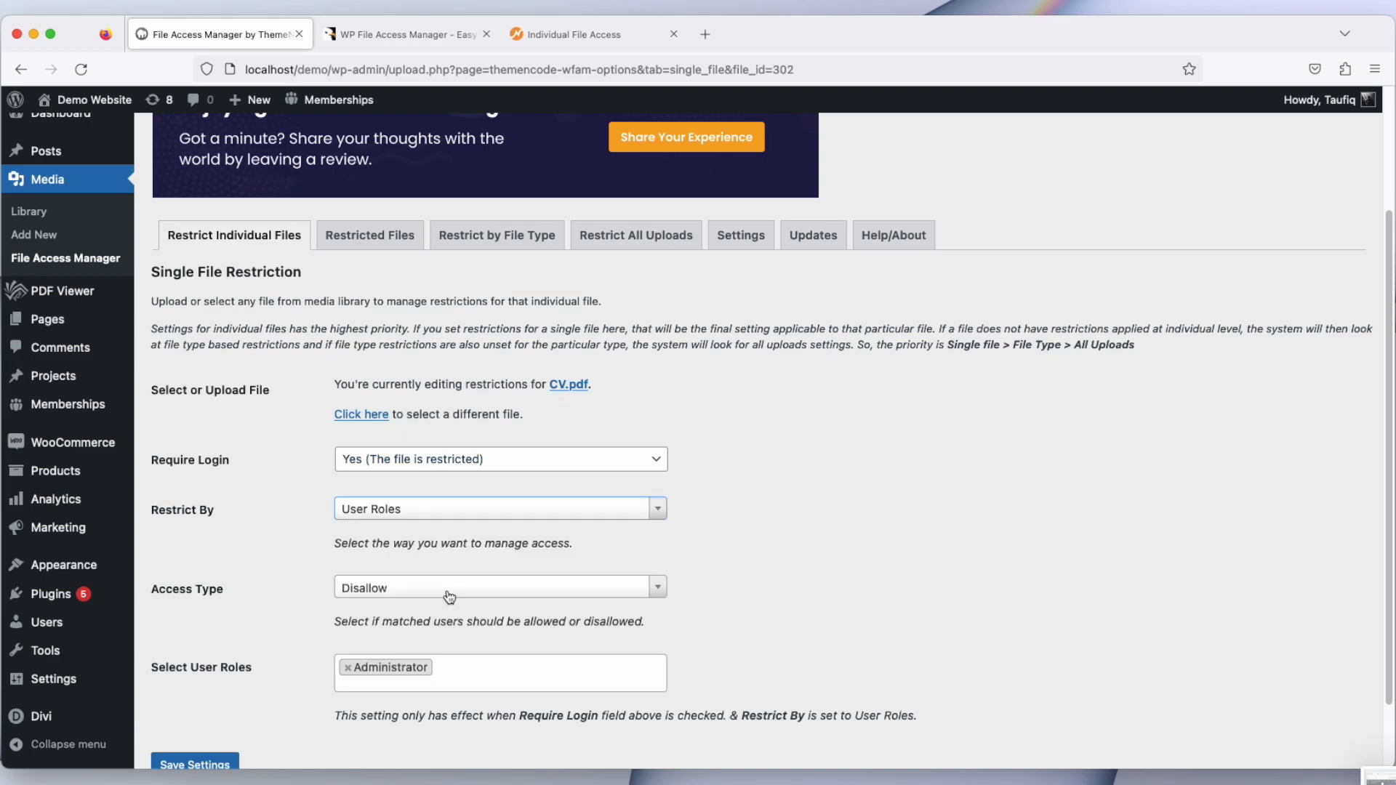
{"action": "left_click", "coordinate": [447, 590]}
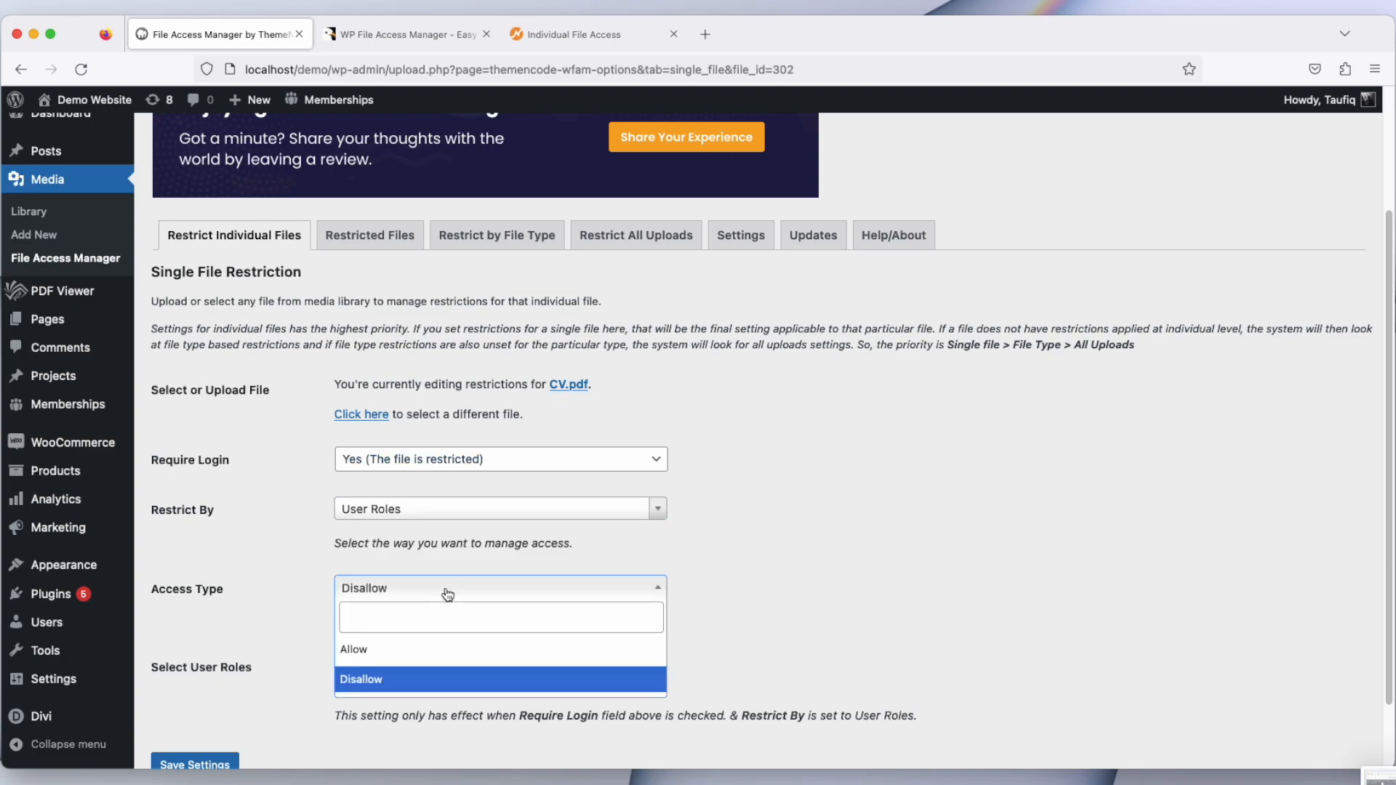
{"action": "left_click", "coordinate": [438, 649]}
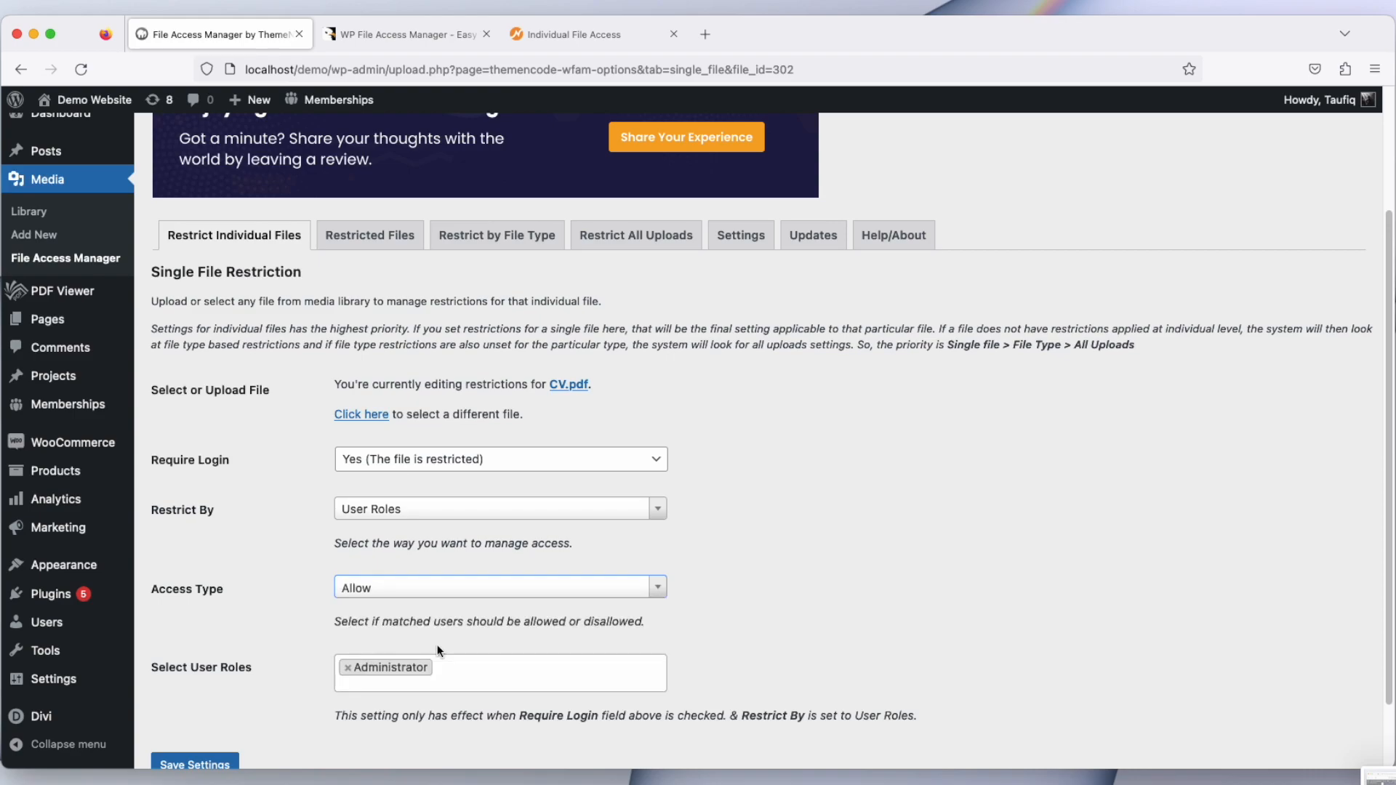
Step: Set the allowed user roles to Editor and Administrator
{"action": "left_click", "coordinate": [348, 667]}
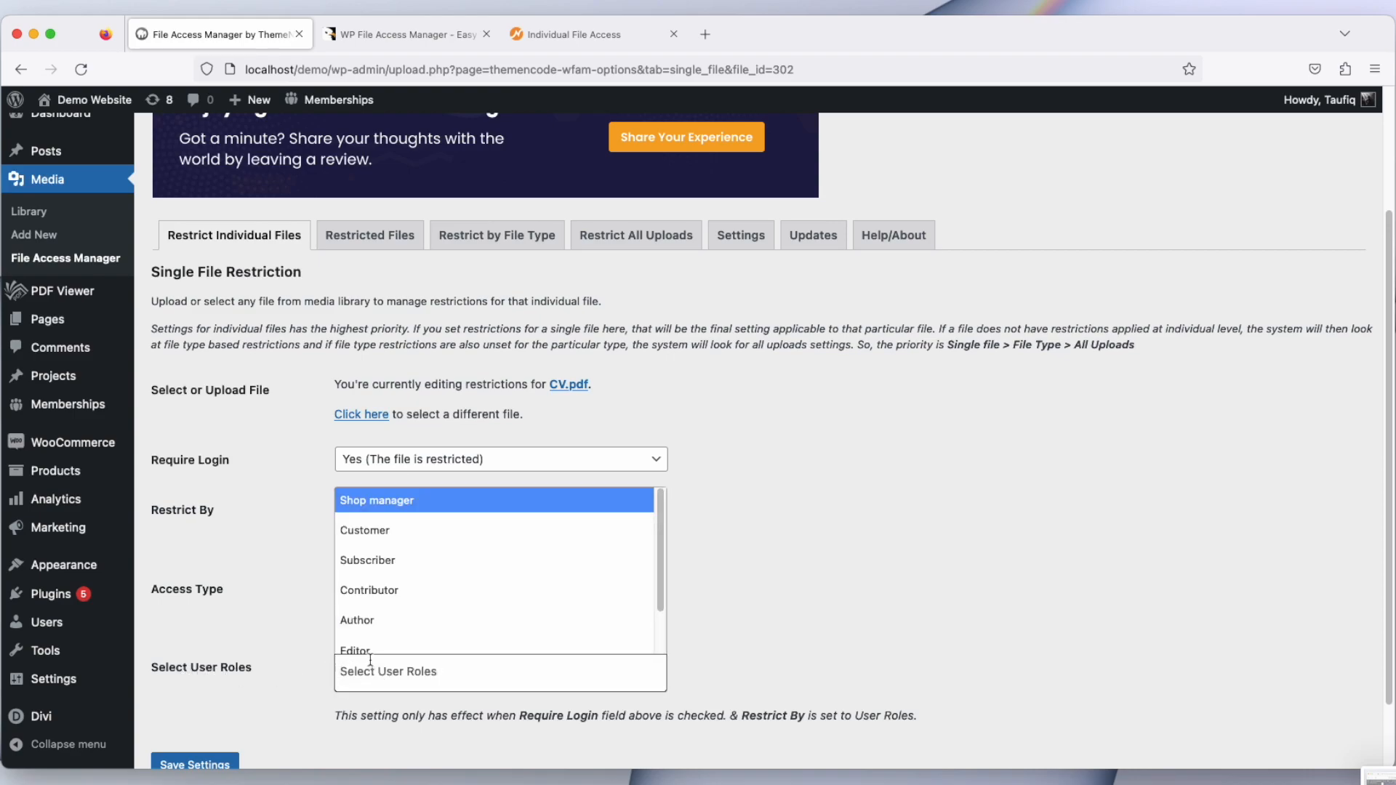
{"action": "key", "text": "Down"}
{"action": "key", "text": "Down"}
{"action": "key", "text": "Down"}
{"action": "key", "text": "Down"}
{"action": "key", "text": "Down"}
{"action": "key", "text": "Down"}
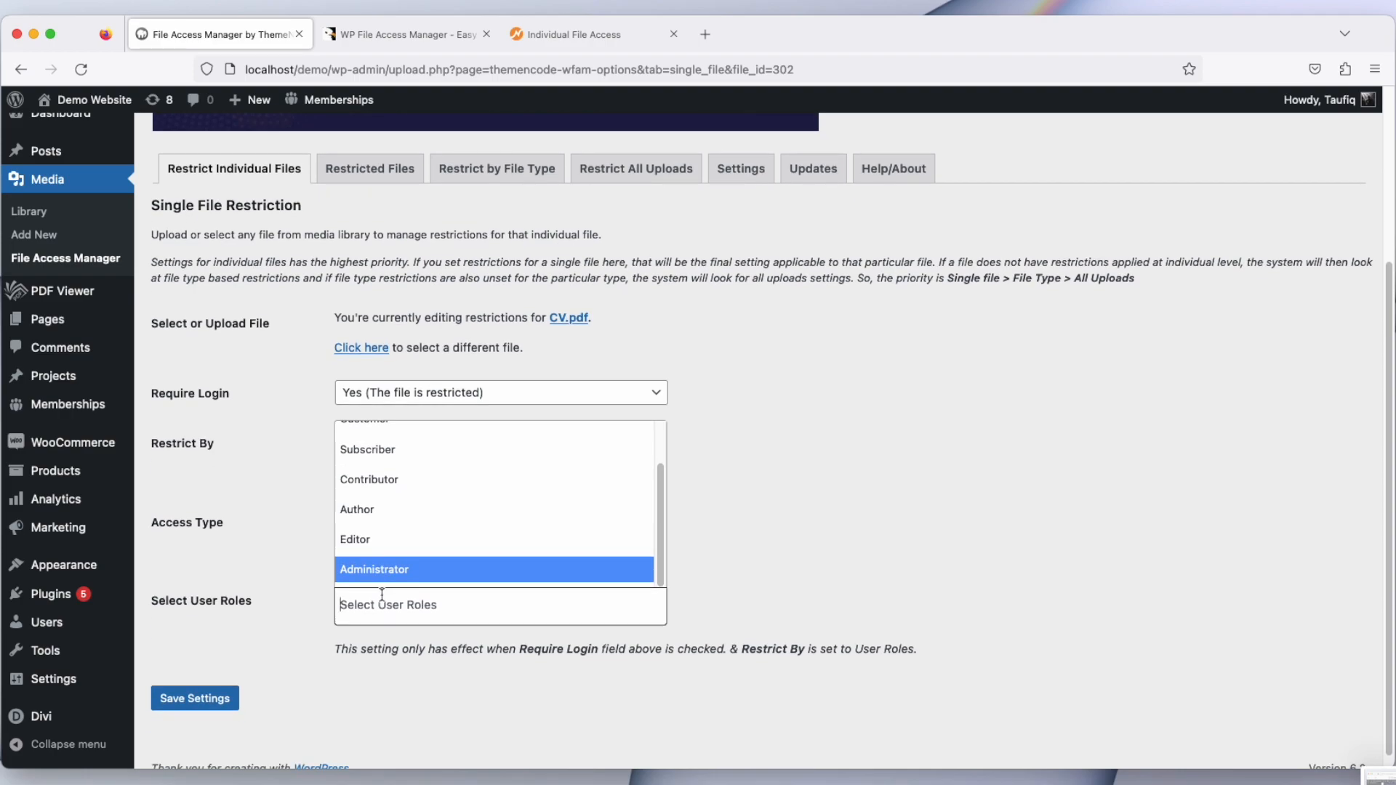
{"action": "left_click", "coordinate": [378, 575]}
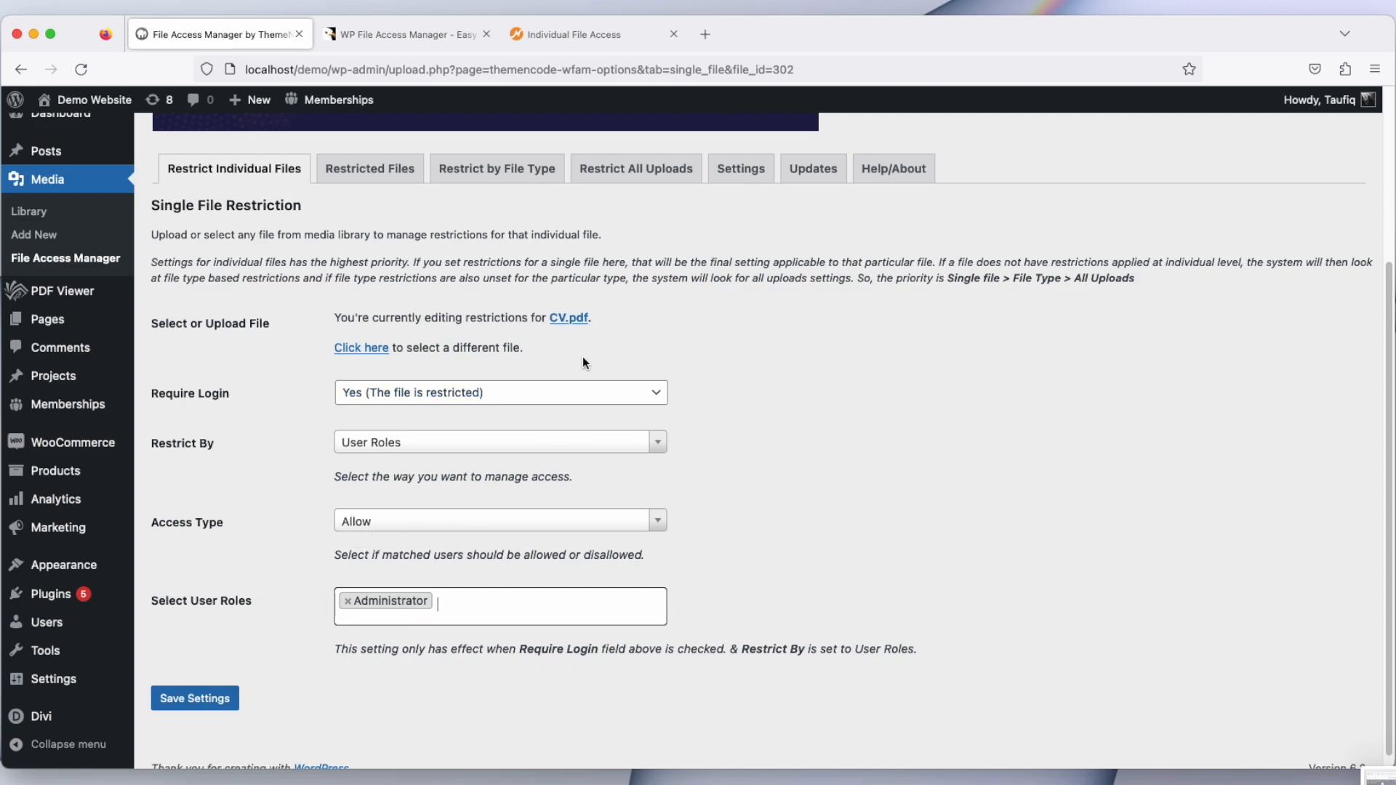
{"action": "left_click", "coordinate": [451, 601]}
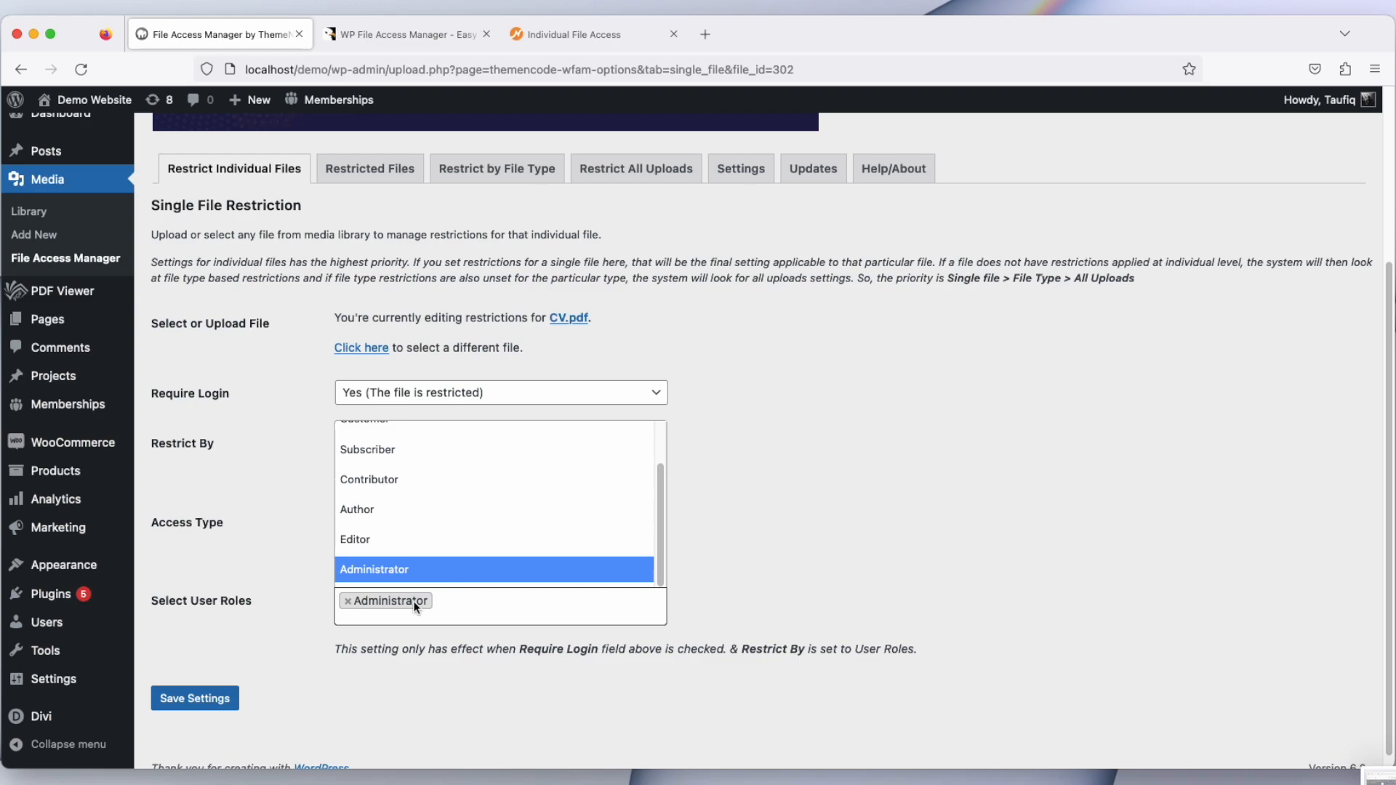
{"action": "left_click", "coordinate": [423, 554]}
{"action": "left_click", "coordinate": [465, 607]}
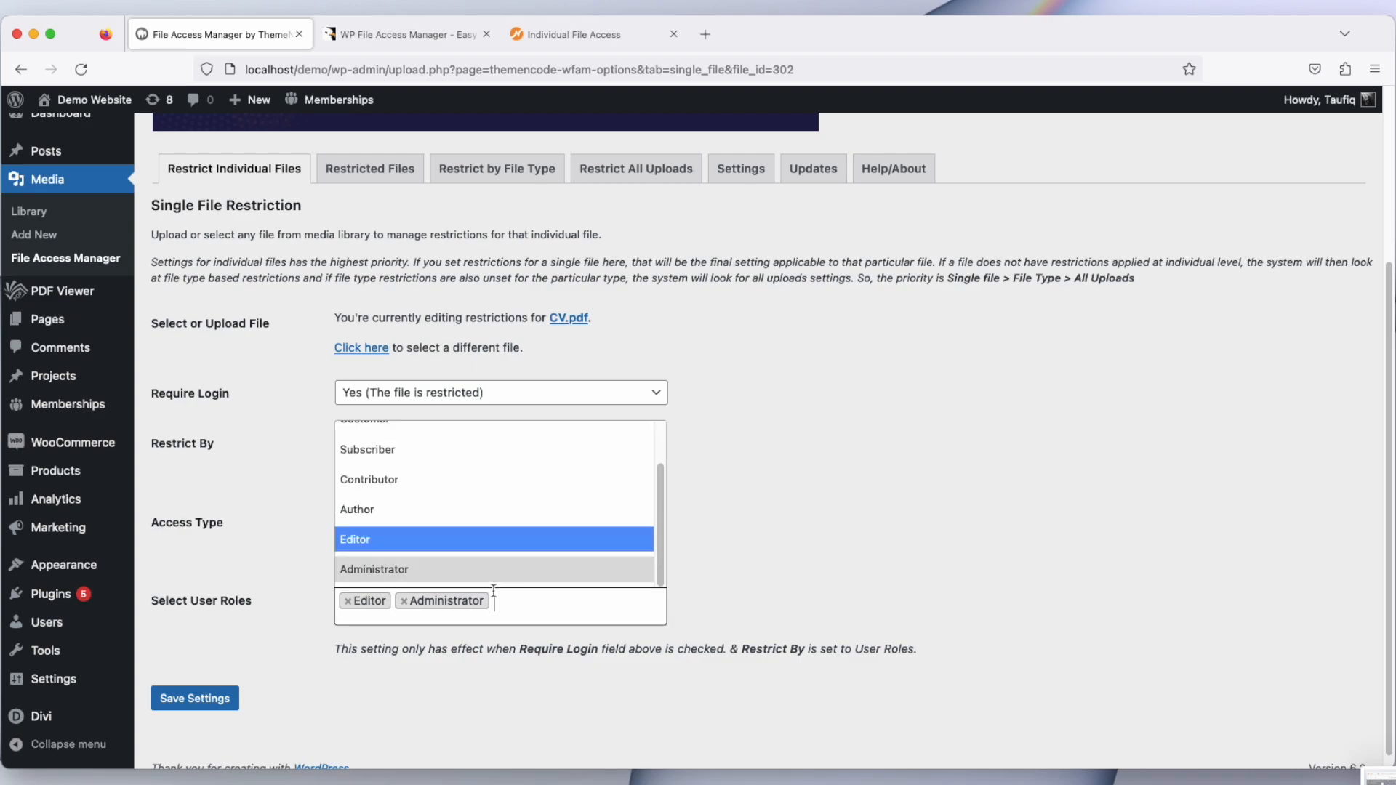
Step: Add Contributor to the selected user roles and set Access Type to Disallow
{"action": "left_click", "coordinate": [440, 493]}
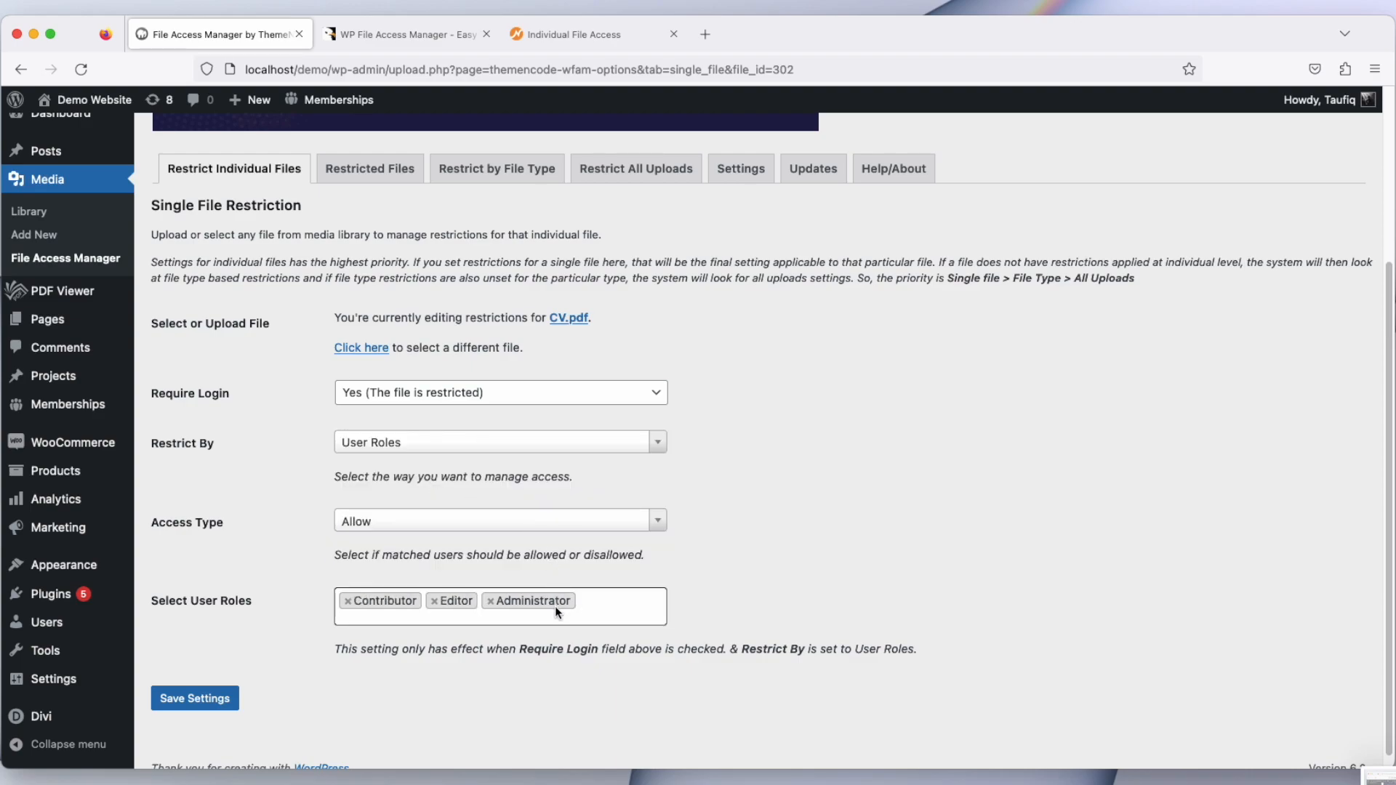
{"action": "left_click", "coordinate": [410, 531]}
{"action": "left_click", "coordinate": [342, 611]}
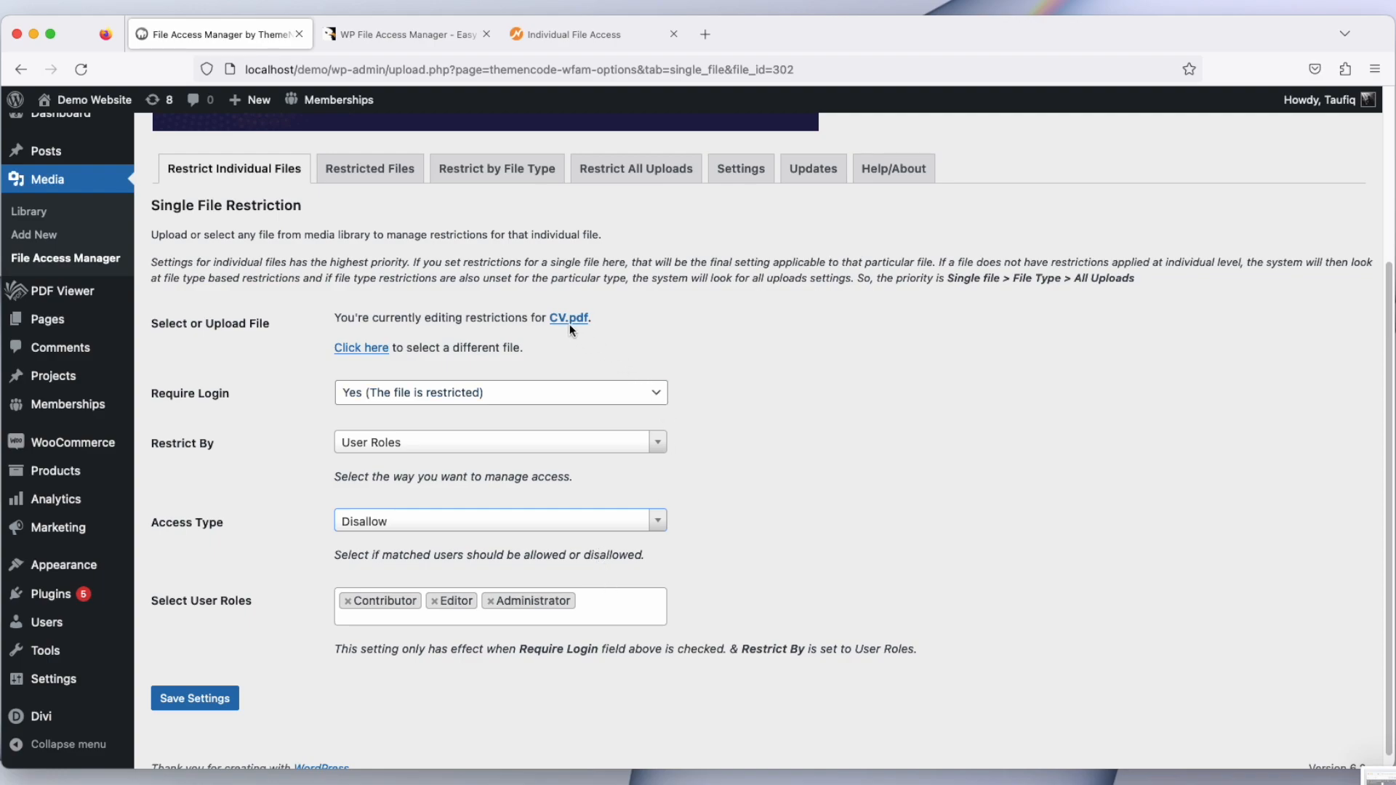
Step: Restrict the file by WooCommerce, select the Nike product, and set Access Type to Allow
{"action": "left_click", "coordinate": [420, 448]}
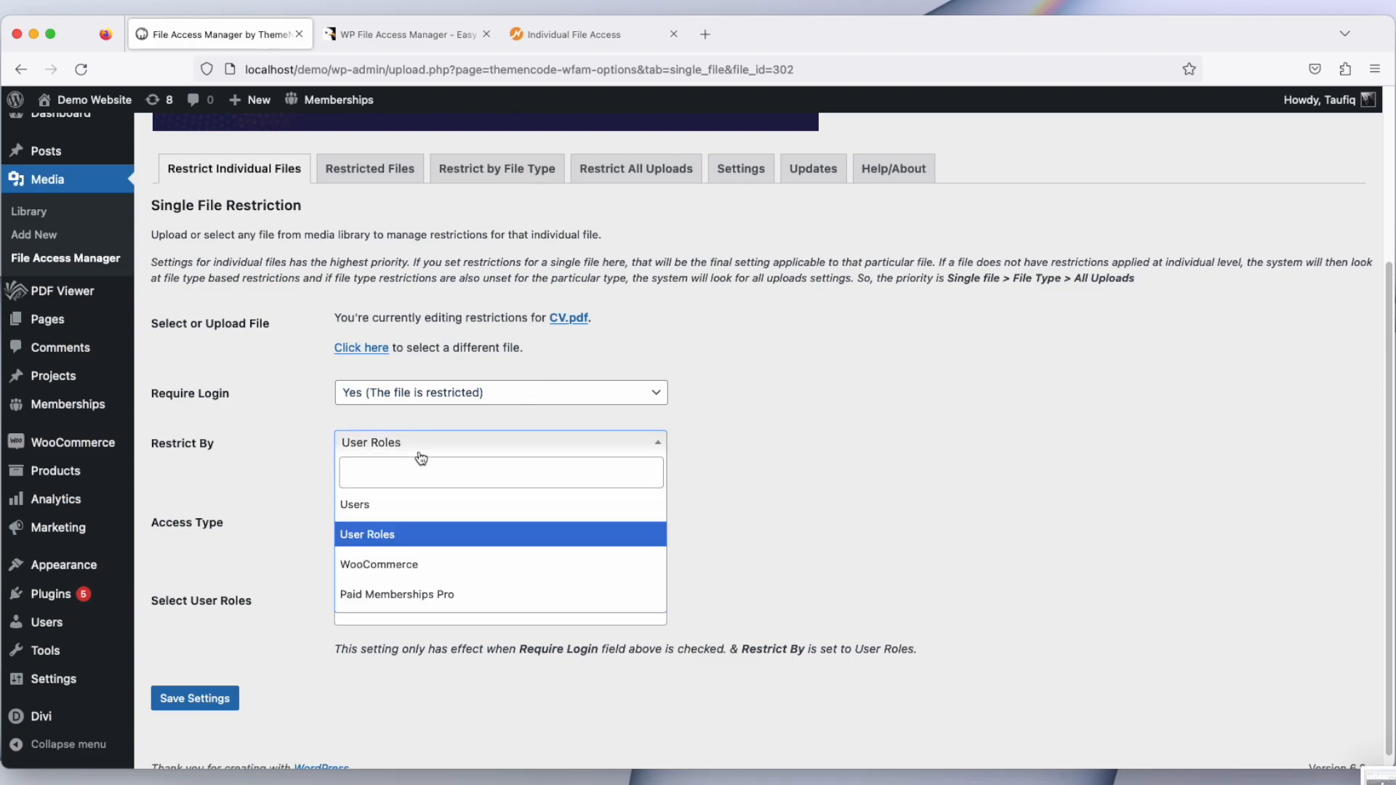
{"action": "left_click", "coordinate": [405, 565]}
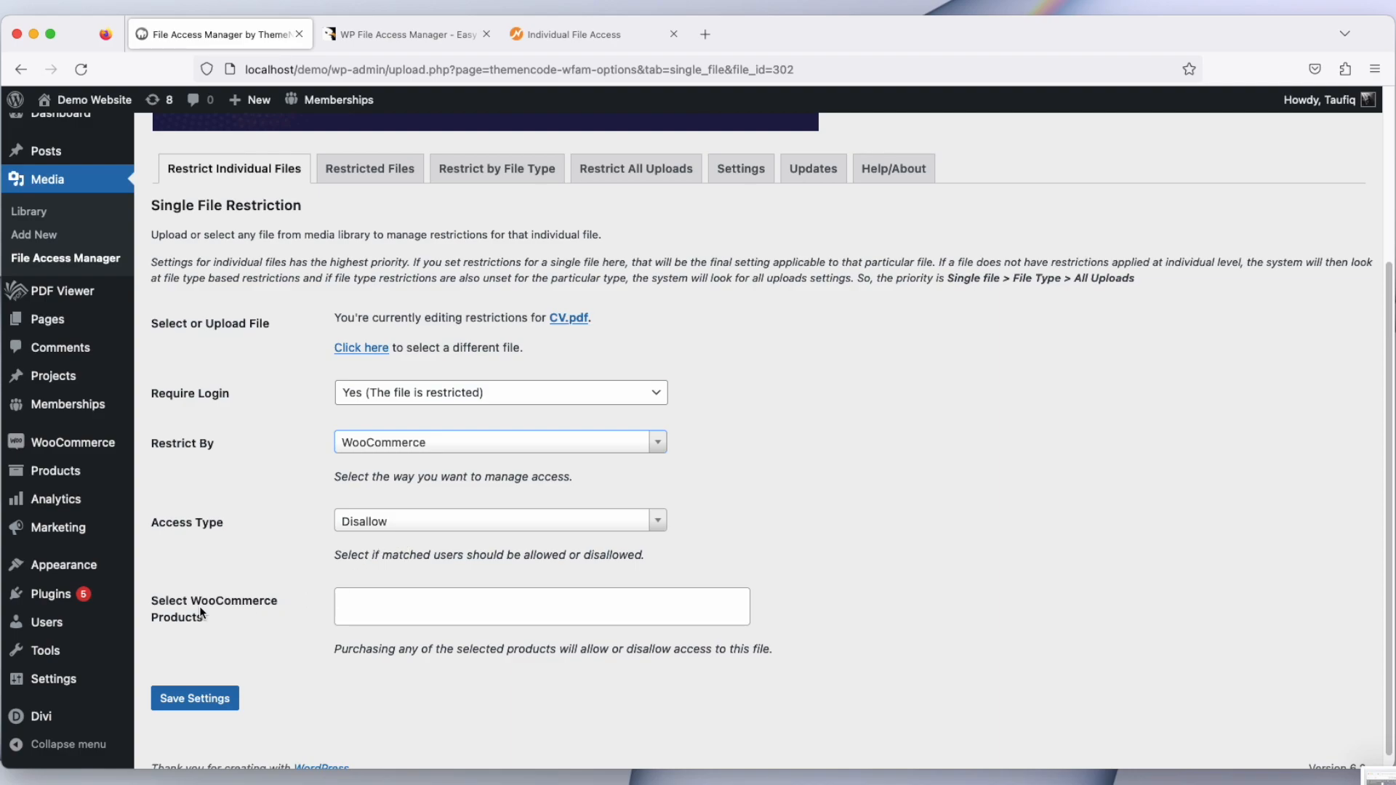
{"action": "left_click", "coordinate": [375, 614]}
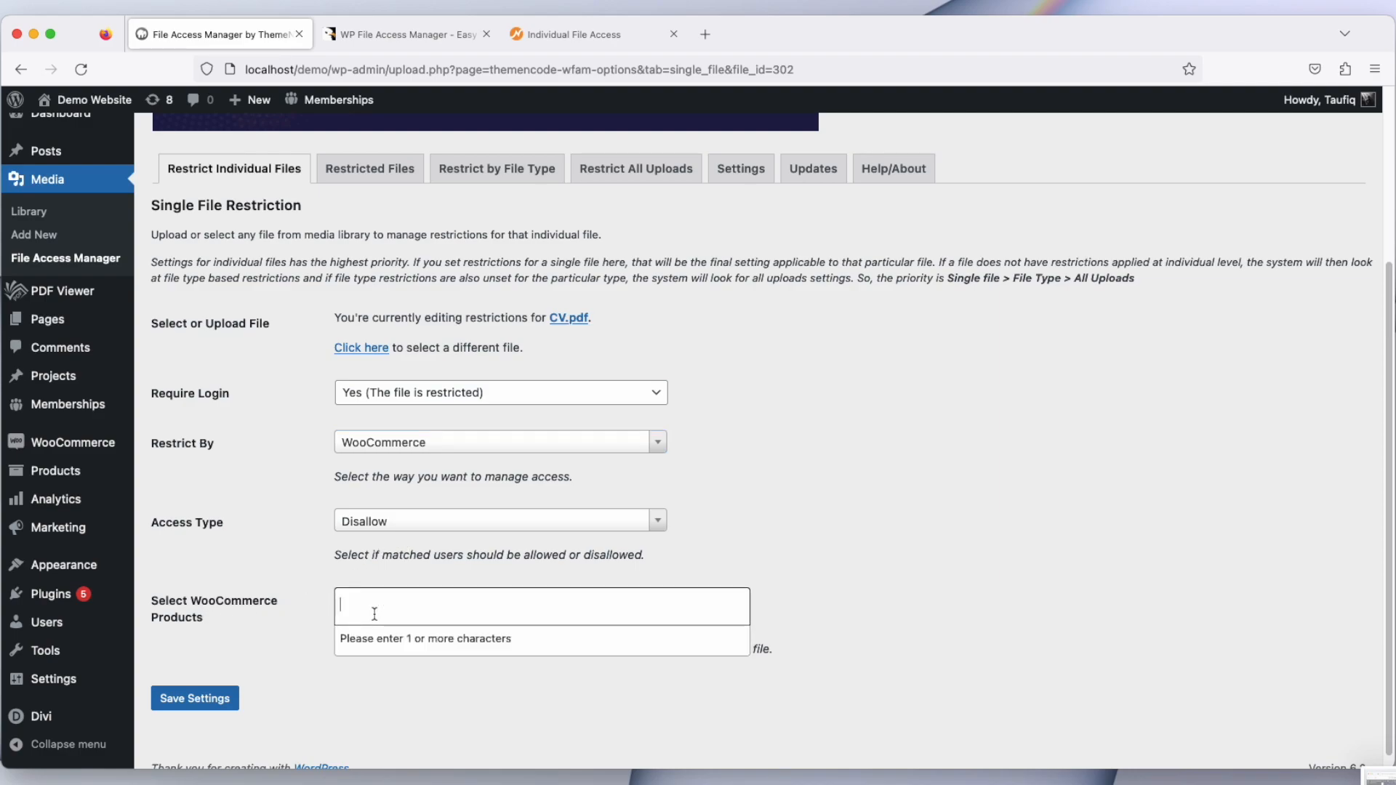
{"action": "type", "text": "nik"}
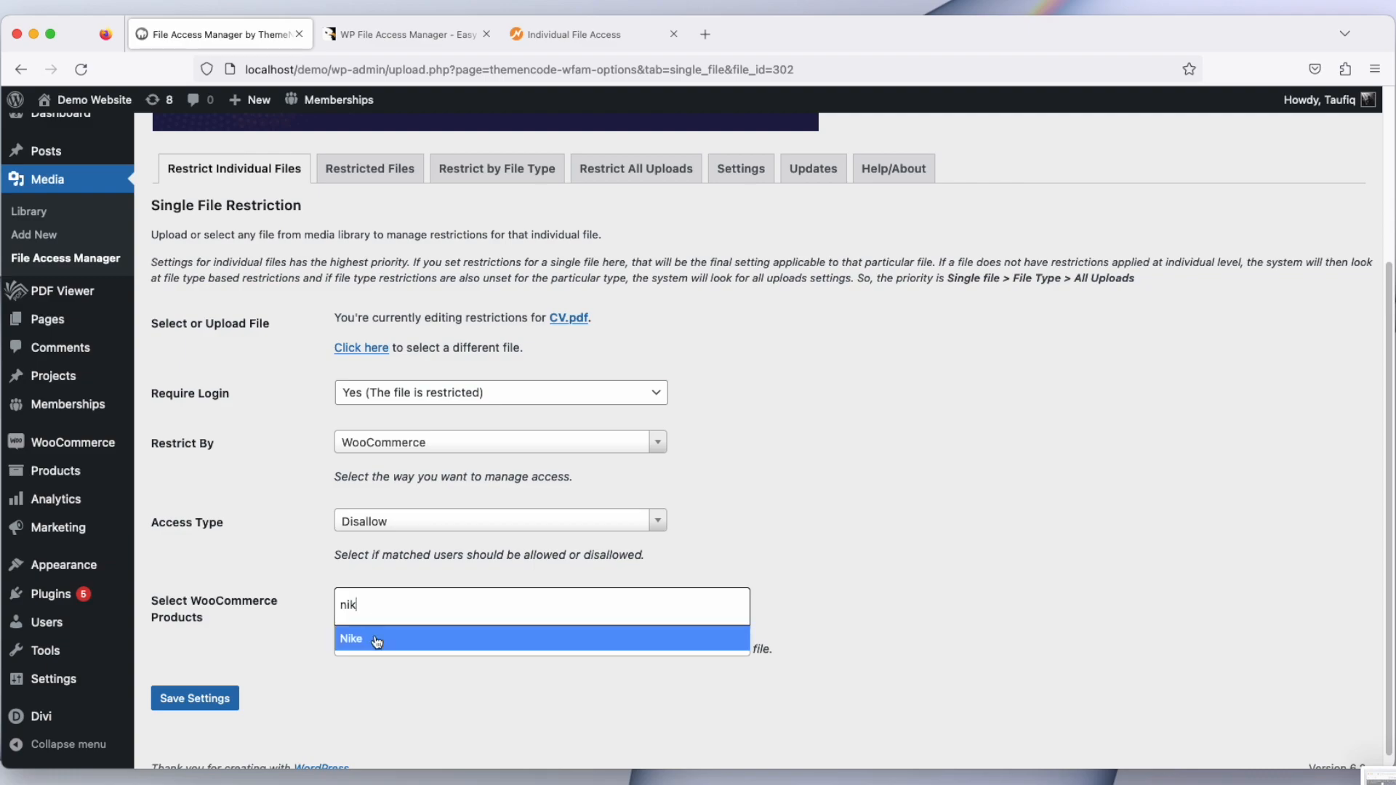
{"action": "left_click", "coordinate": [377, 640]}
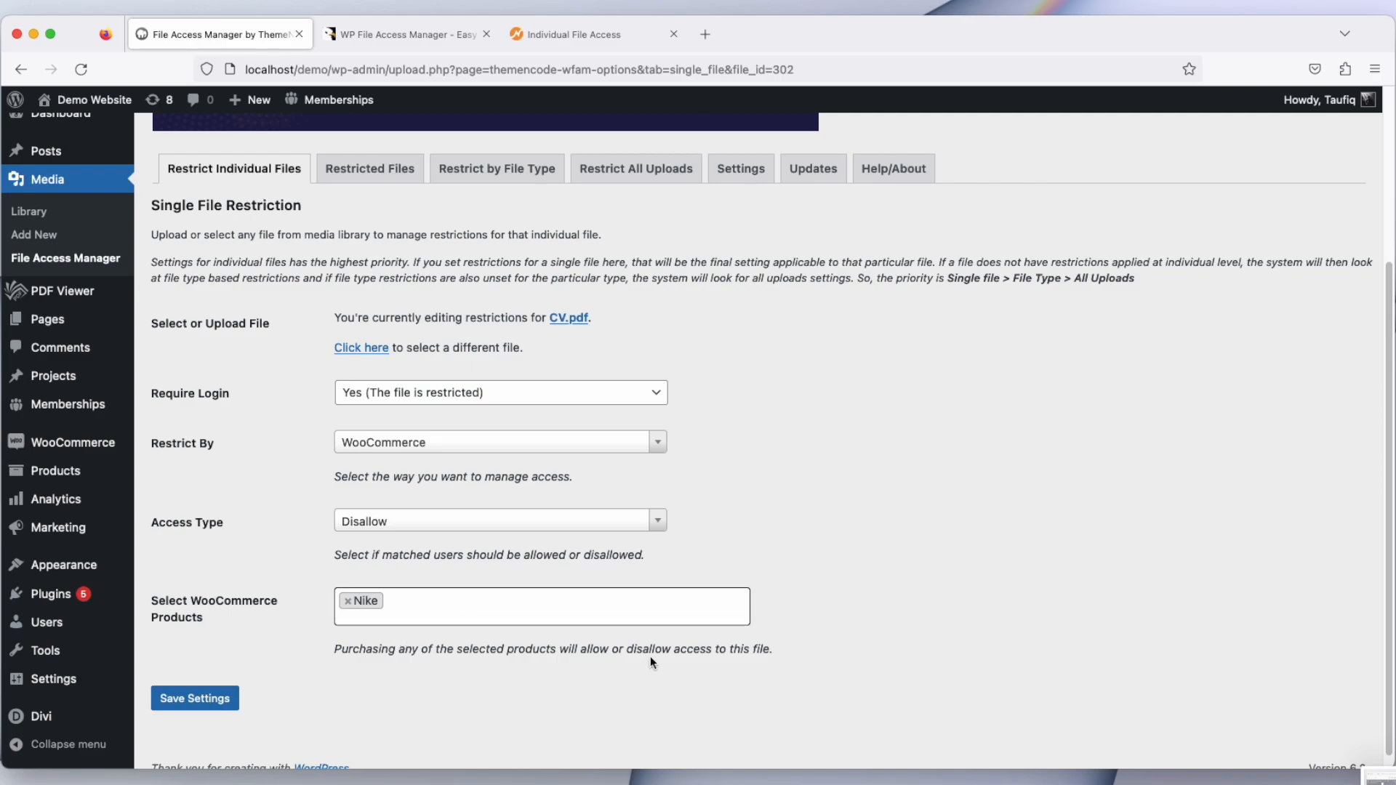
{"action": "left_click", "coordinate": [389, 521]}
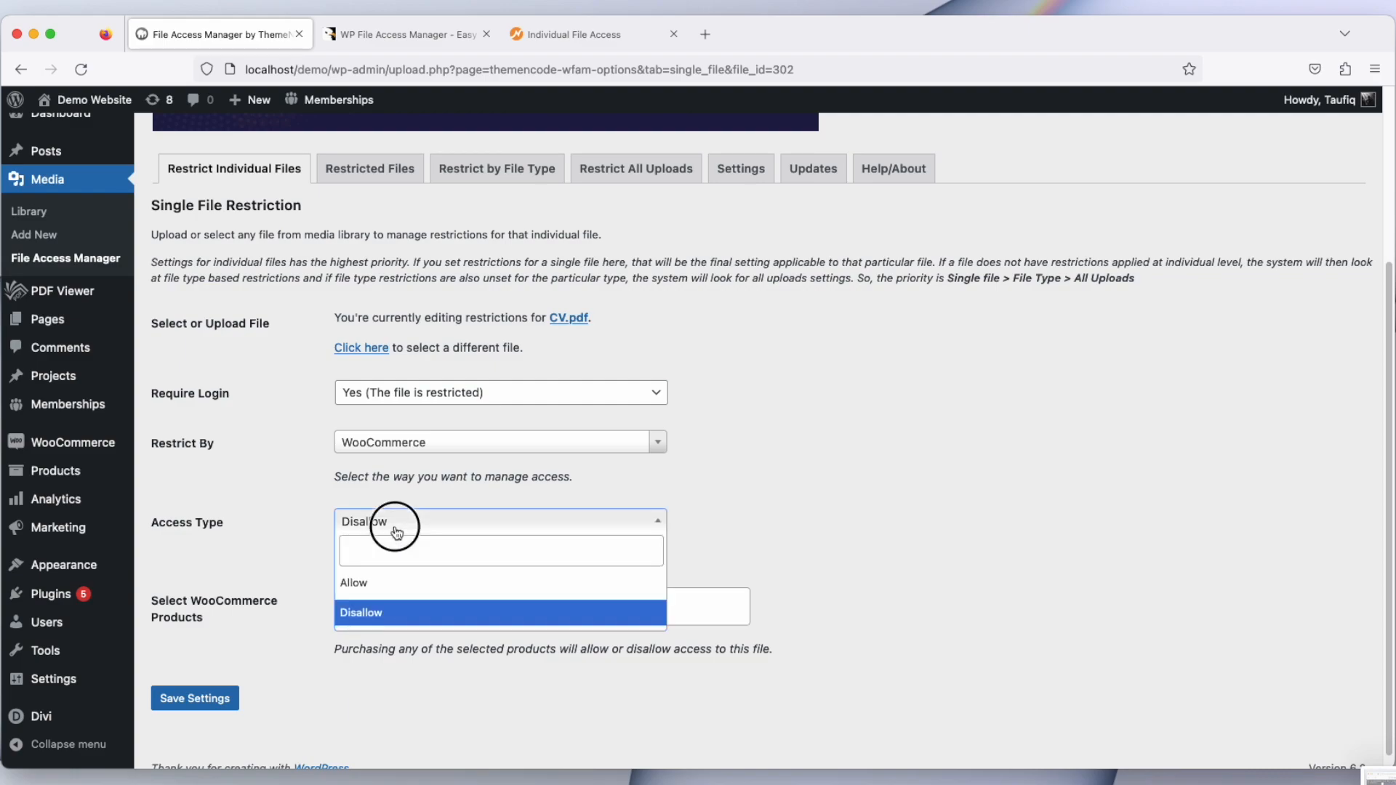
{"action": "left_click", "coordinate": [386, 580]}
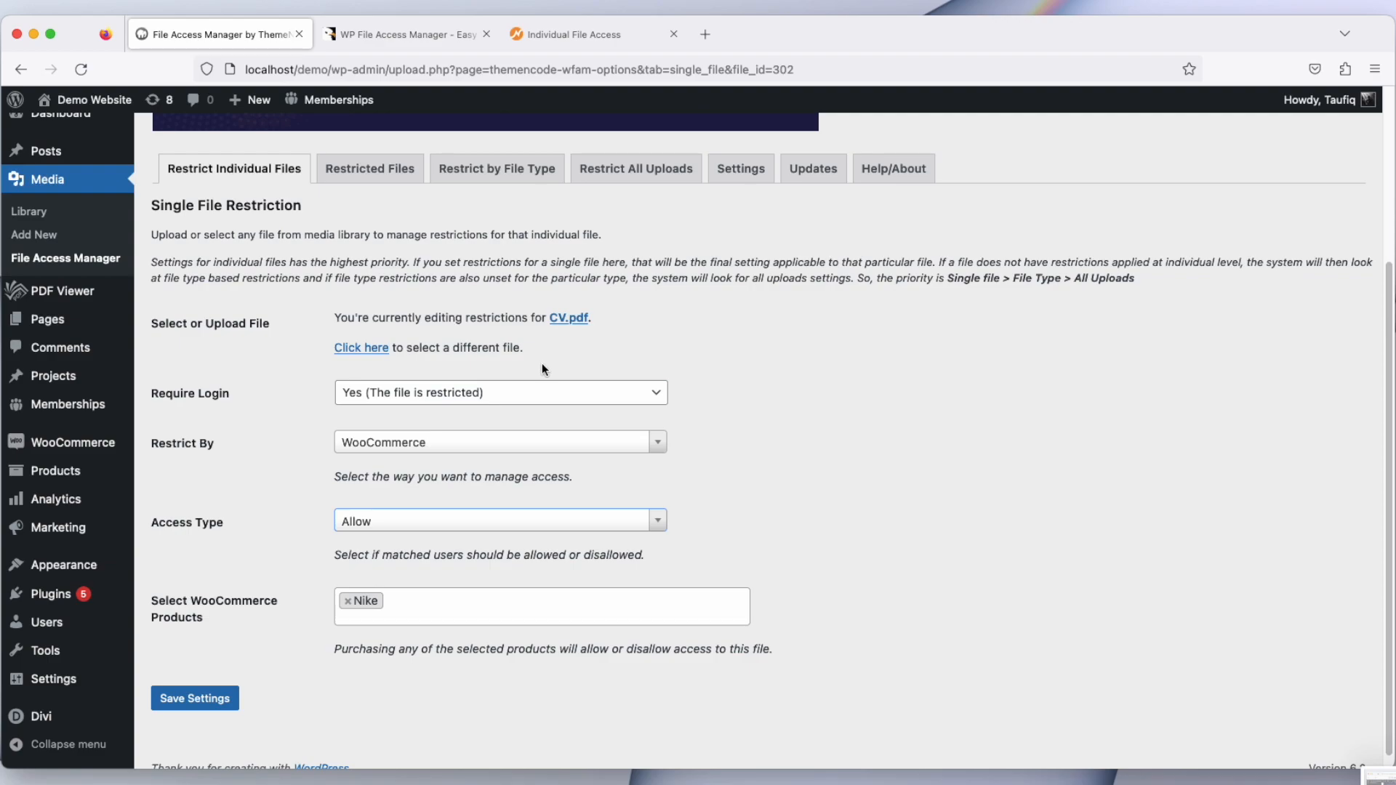
Step: Switch Restrict By to Paid Memberships Pro and select the Monthly membership level
{"action": "left_click", "coordinate": [480, 446]}
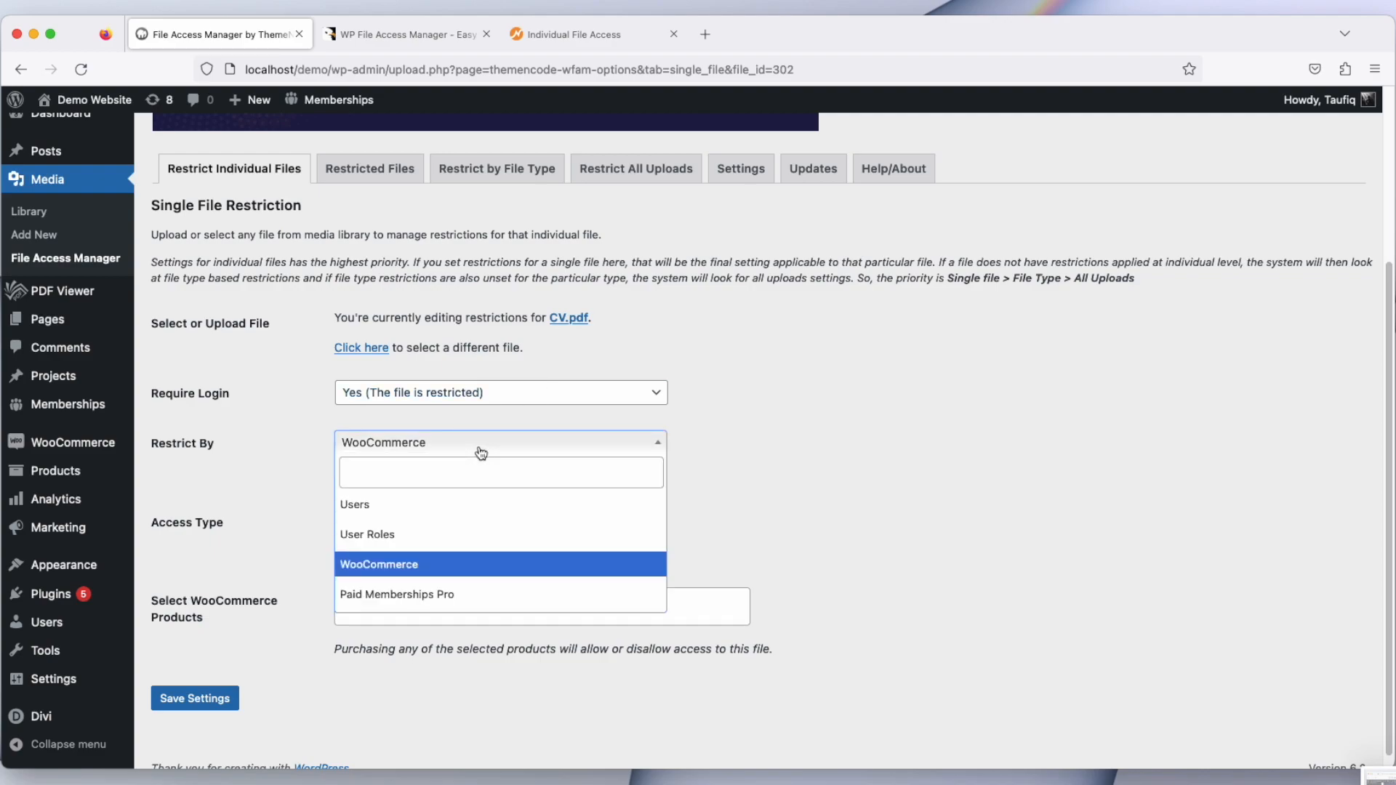
{"action": "left_click", "coordinate": [448, 594]}
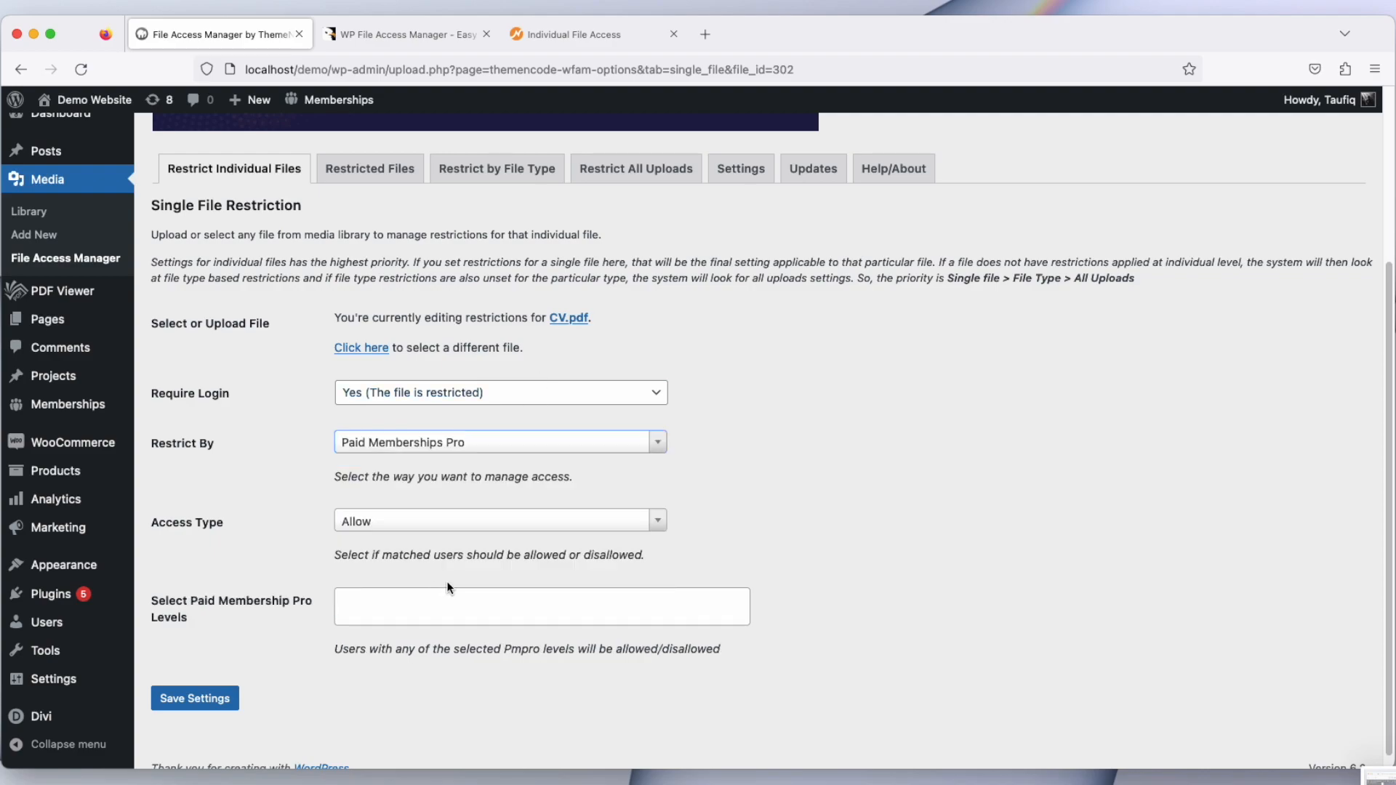
{"action": "left_click", "coordinate": [424, 598]}
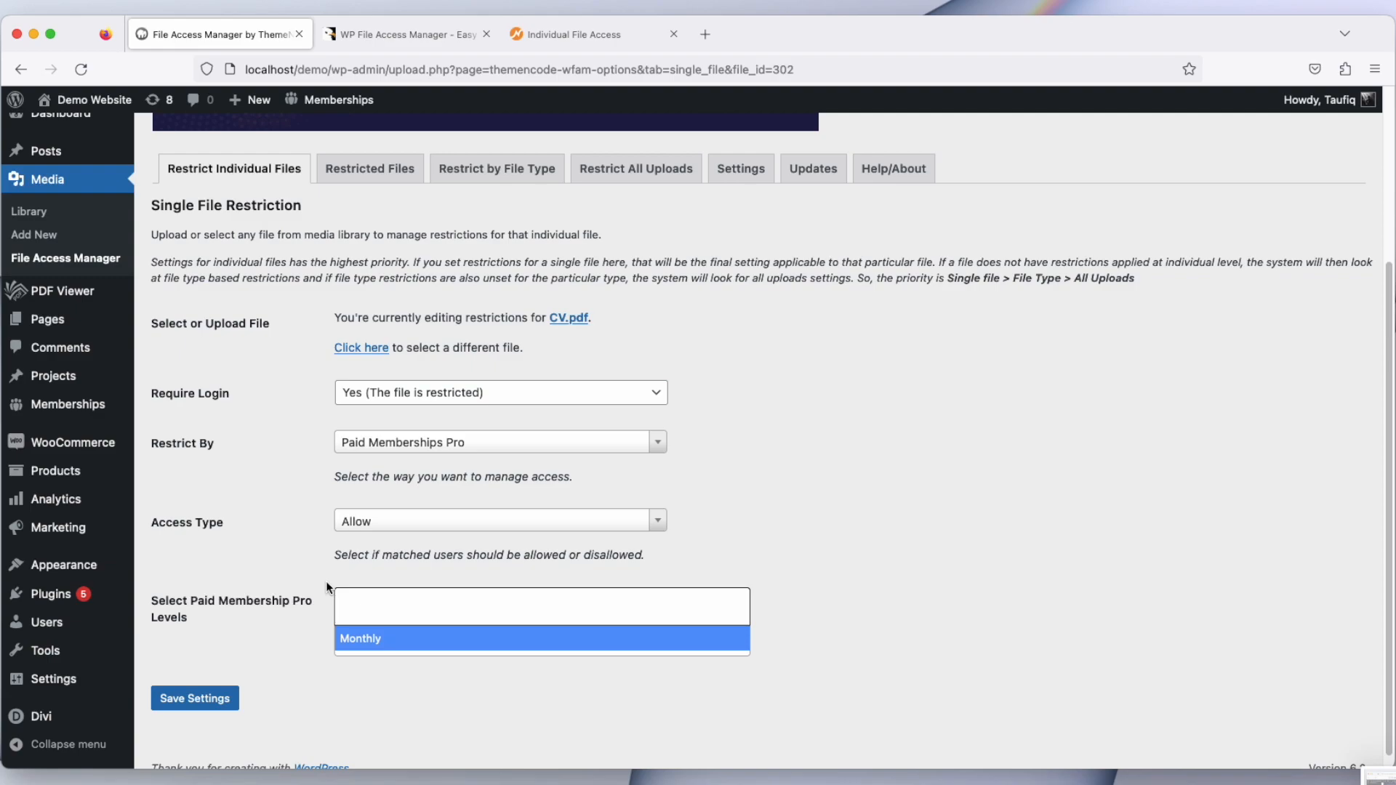
{"action": "left_click", "coordinate": [357, 639]}
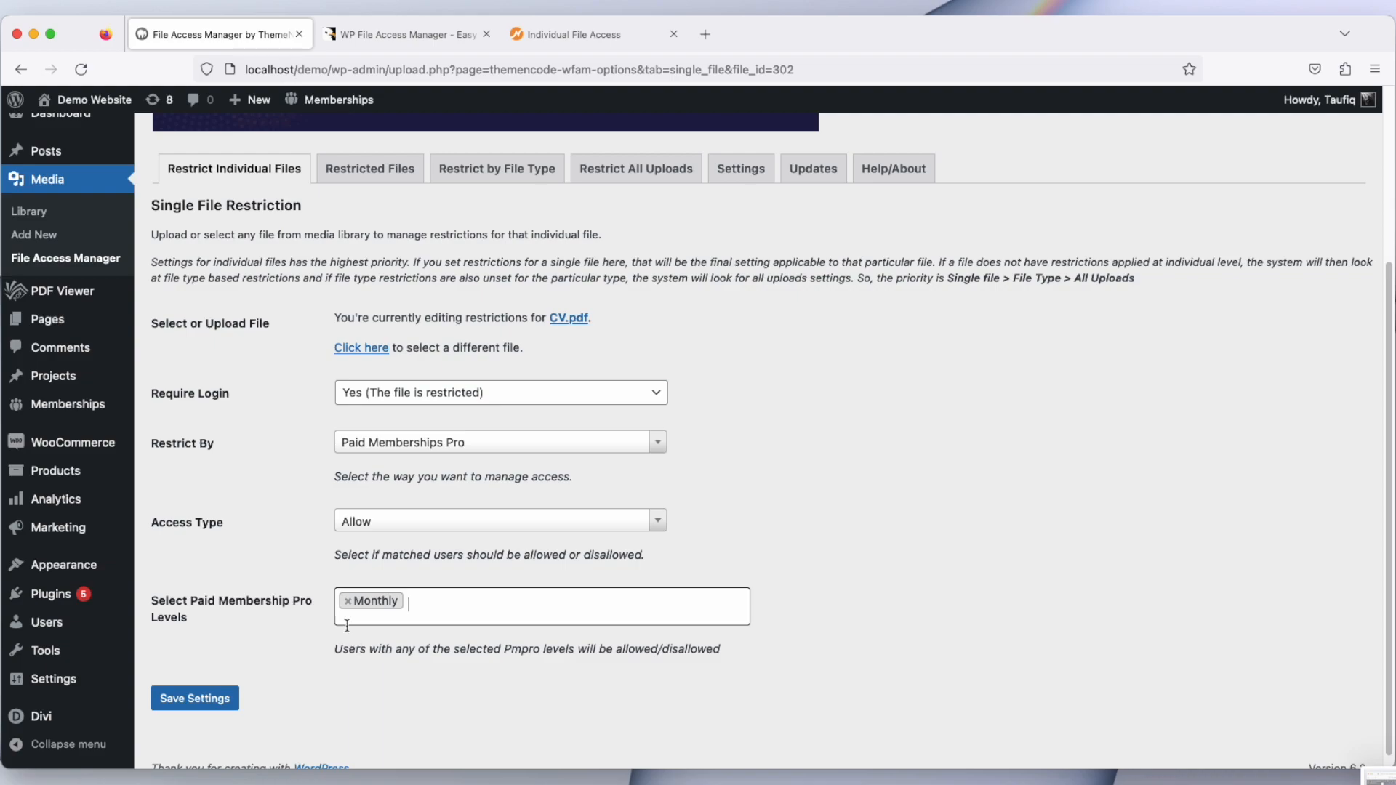
Step: Switch Restrict By back to User Roles, keep only Administrator in the selected roles, and save the settings
{"action": "left_click", "coordinate": [440, 446]}
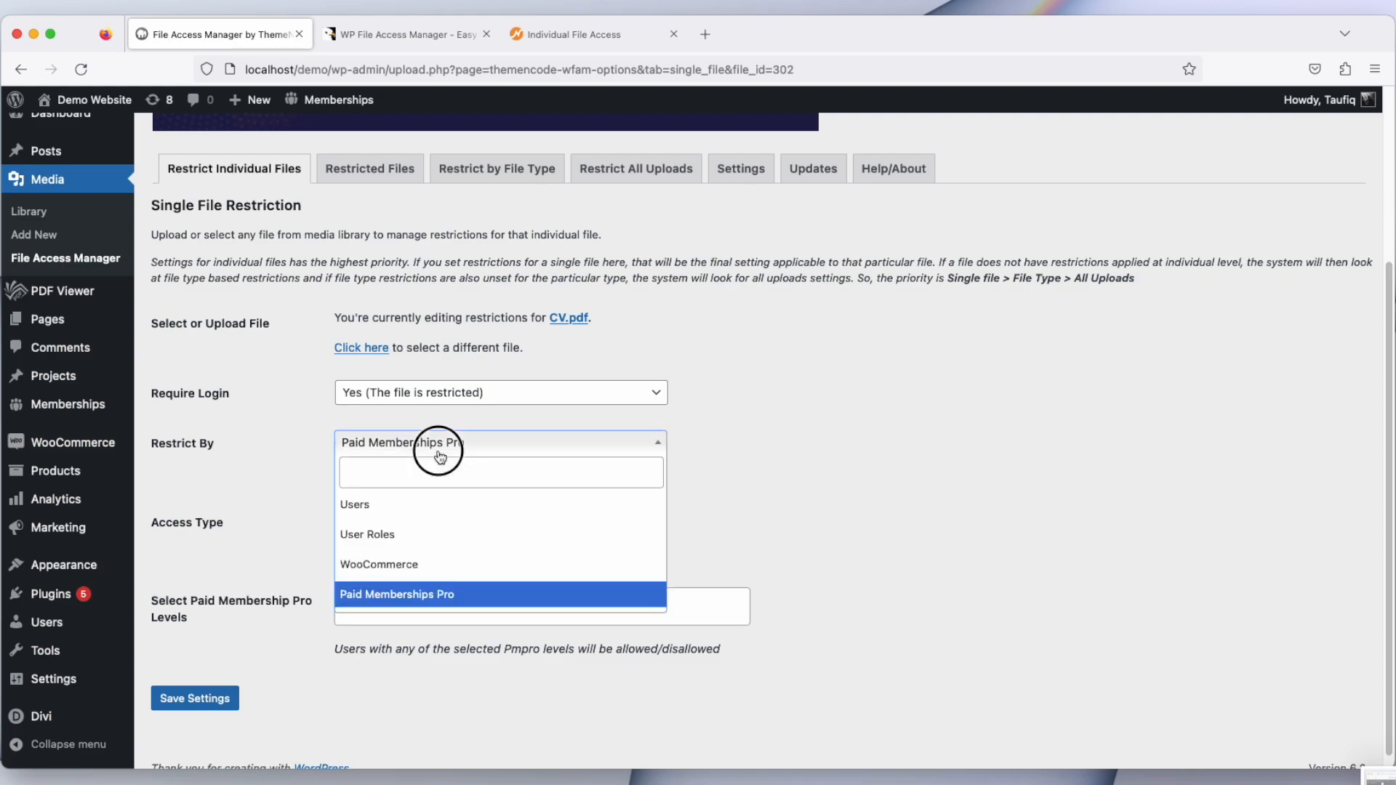
{"action": "left_click", "coordinate": [429, 536]}
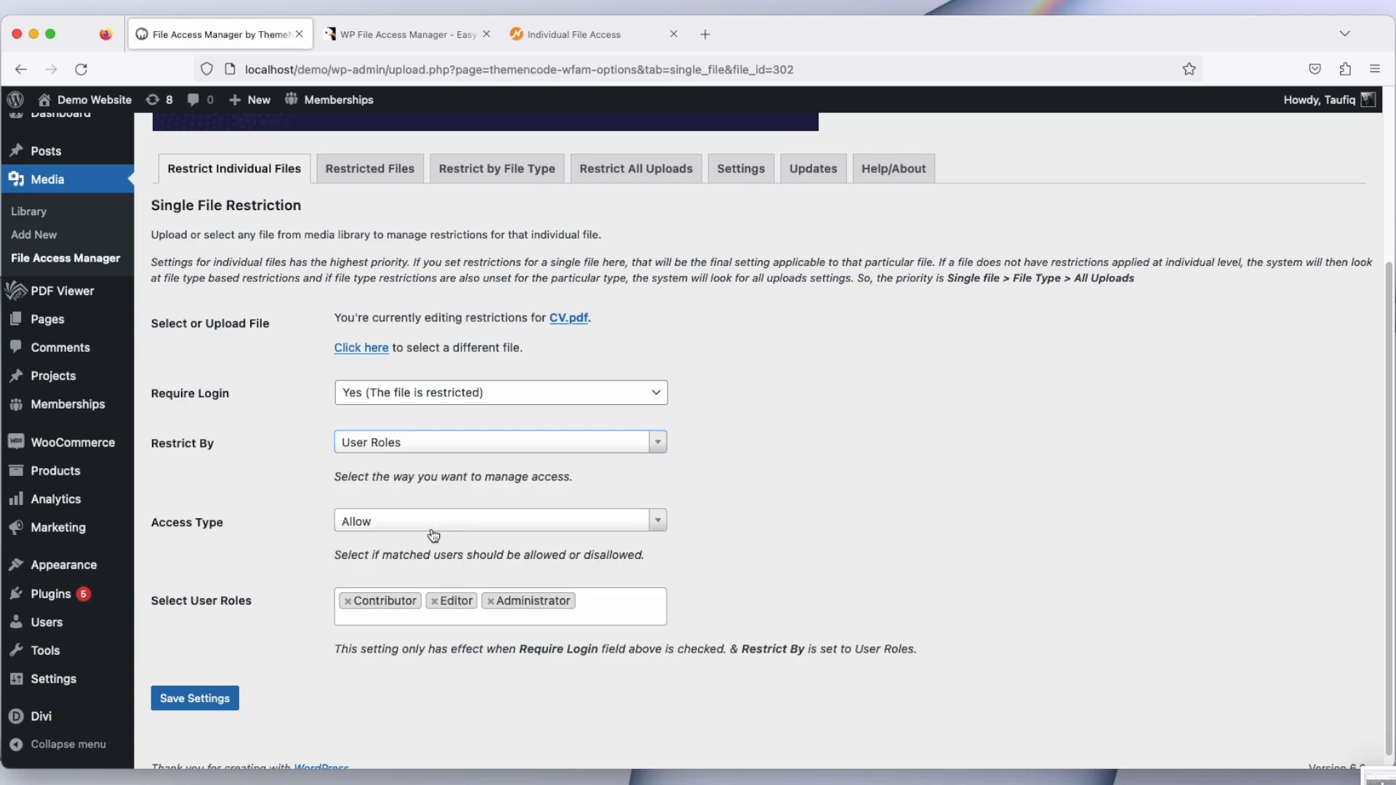
{"action": "left_click", "coordinate": [347, 602]}
{"action": "left_click", "coordinate": [348, 602]}
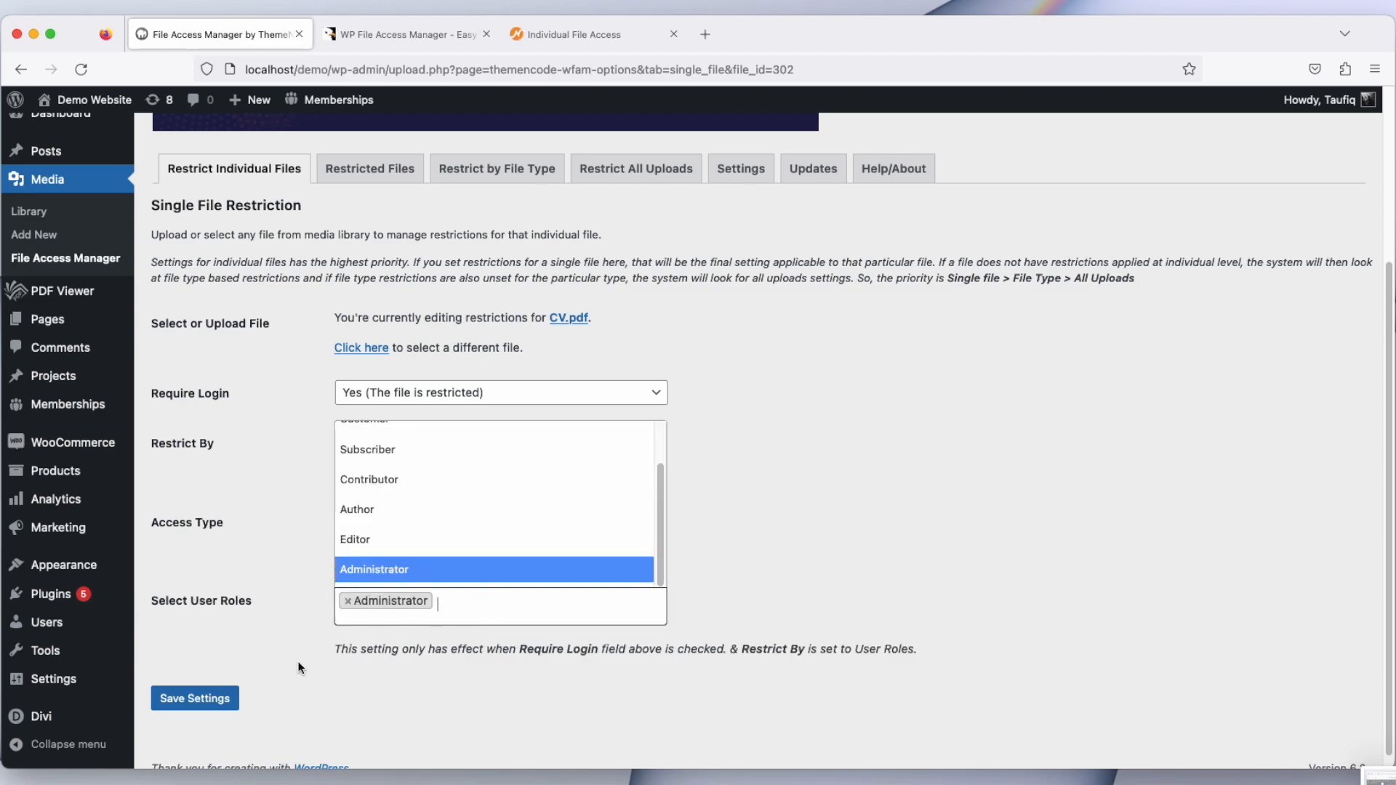
{"action": "left_click", "coordinate": [227, 701]}
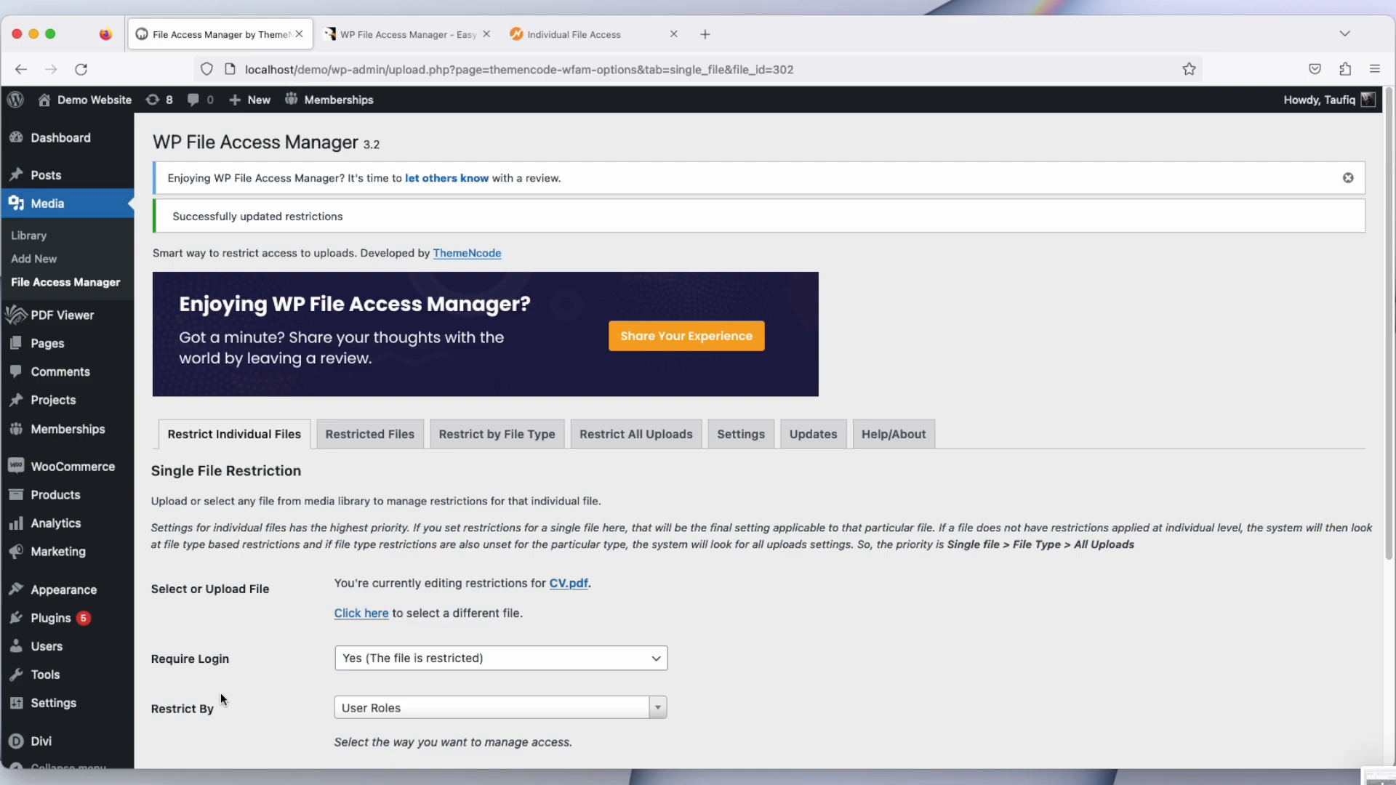
Step: Open the My CV PDF viewer page in a new tab from the PDF Viewer list
{"action": "scroll", "coordinate": [220, 692], "scroll_direction": "down", "scroll_amount": 3}
{"action": "left_click", "coordinate": [71, 298]}
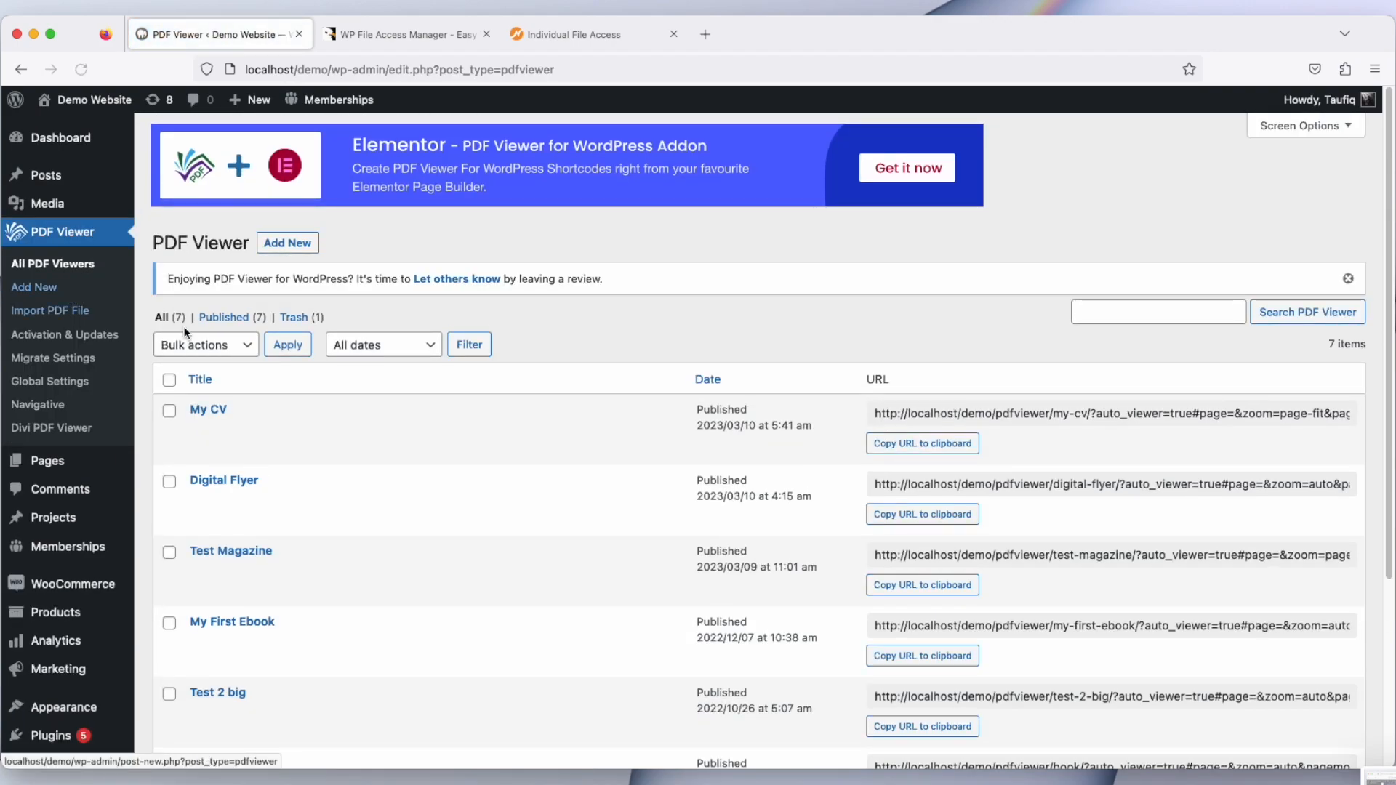
{"action": "mouse_move", "coordinate": [273, 405]}
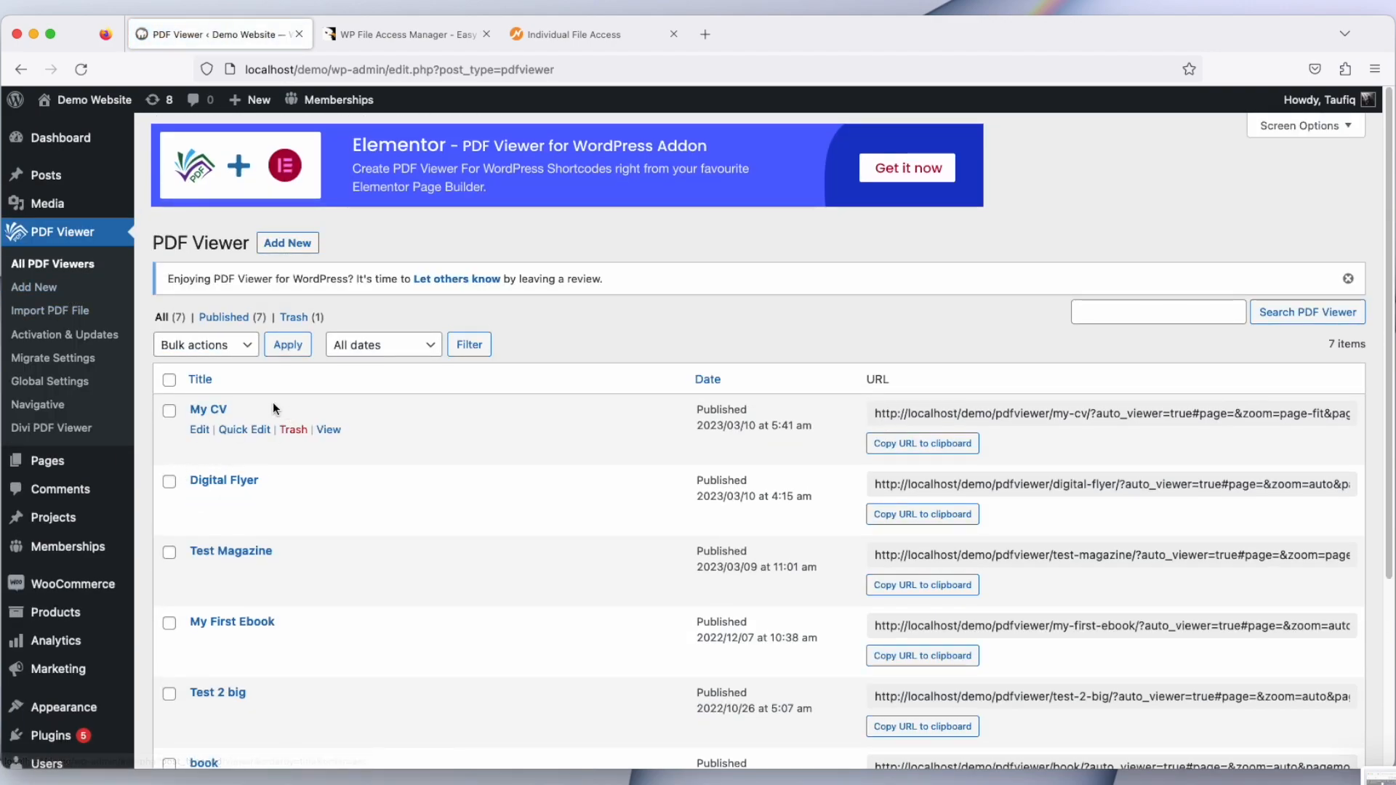
{"action": "right_click", "coordinate": [329, 430]}
{"action": "left_click", "coordinate": [336, 439]}
{"action": "left_click", "coordinate": [394, 34]}
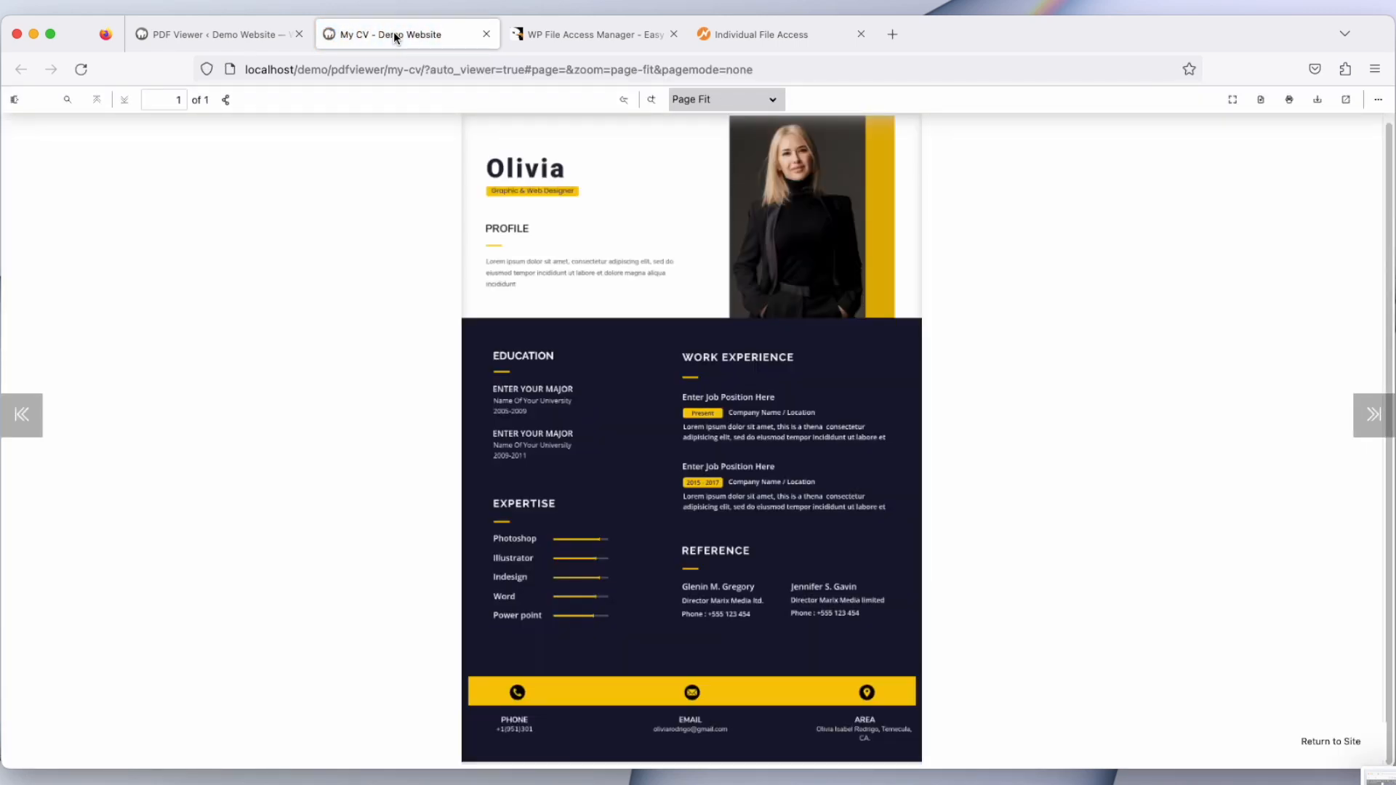
Step: Copy the My CV page URL and open it in a new private window to test access
{"action": "left_click", "coordinate": [421, 63]}
{"action": "key", "text": "super+c"}
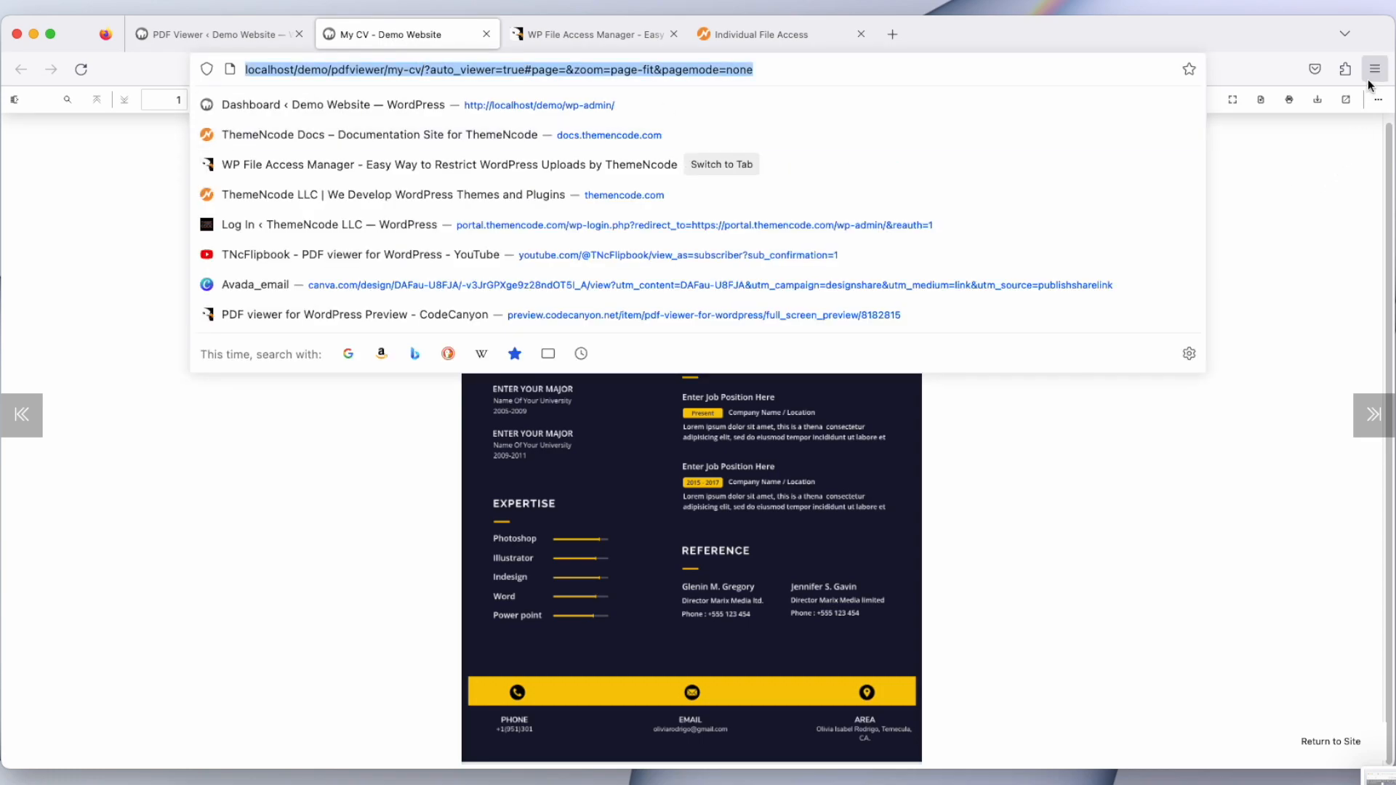
{"action": "left_click", "coordinate": [1375, 69]}
{"action": "left_click", "coordinate": [1316, 190]}
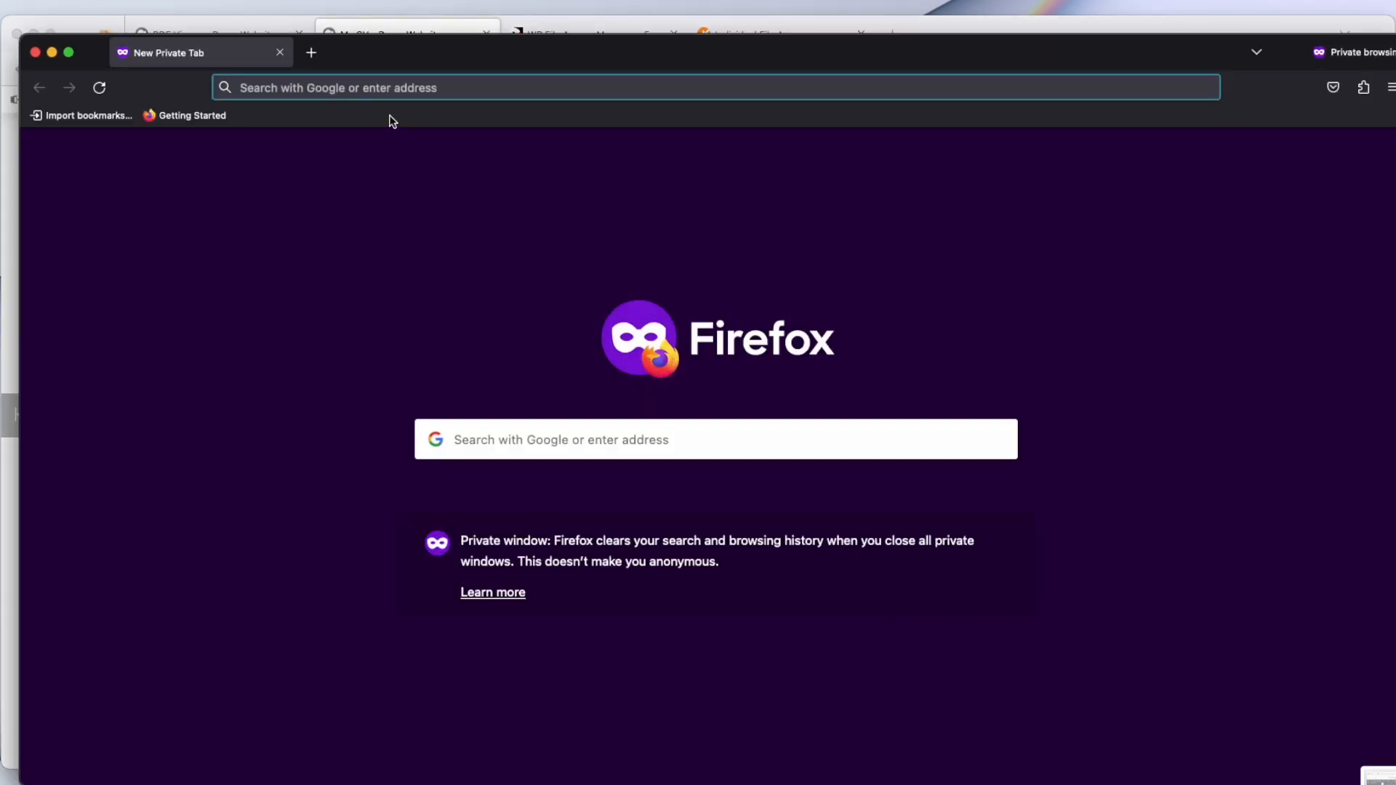
{"action": "key", "text": "super+v"}
{"action": "key", "text": "Return"}
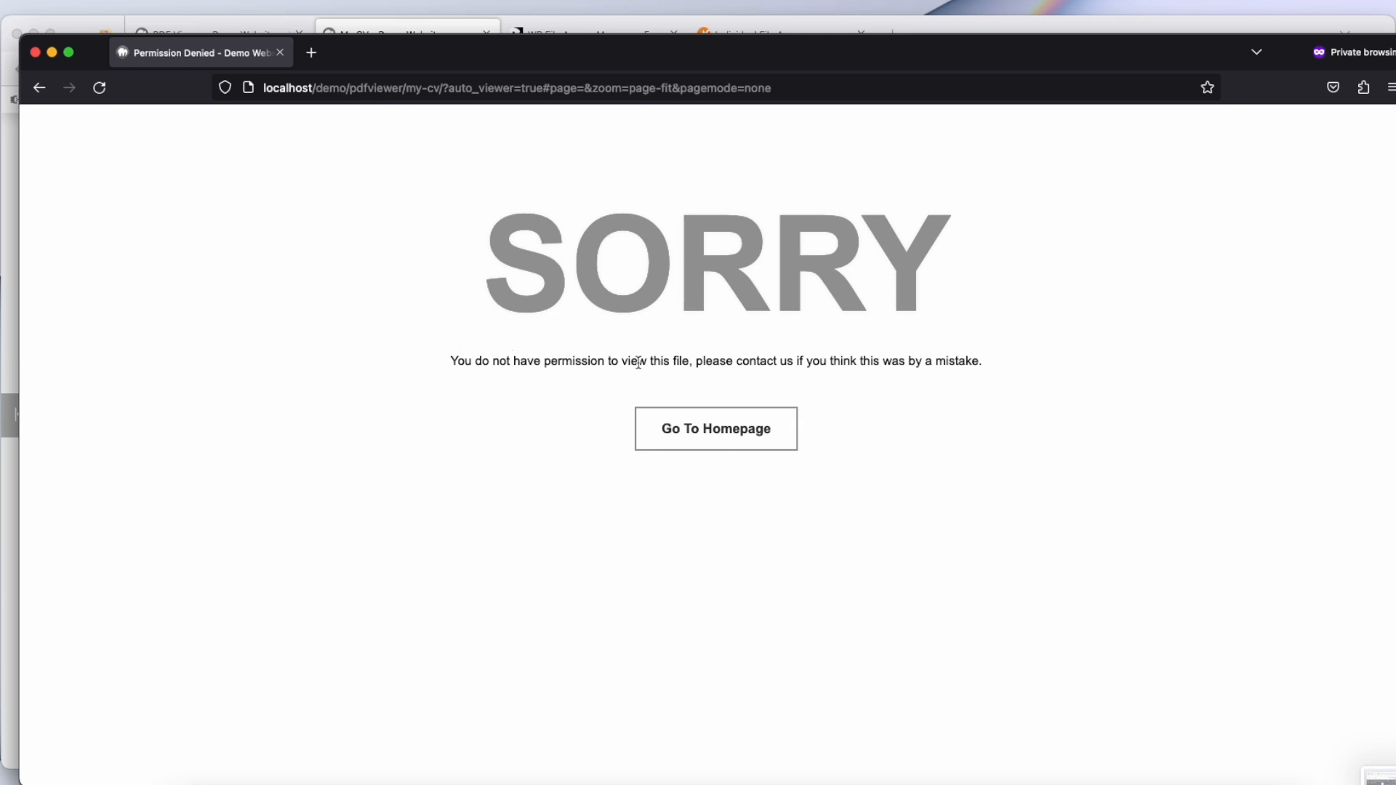
Step: Return to the main browser window and switch between the PDF Viewer list and My CV tabs
{"action": "left_click", "coordinate": [750, 27]}
{"action": "left_click", "coordinate": [396, 34]}
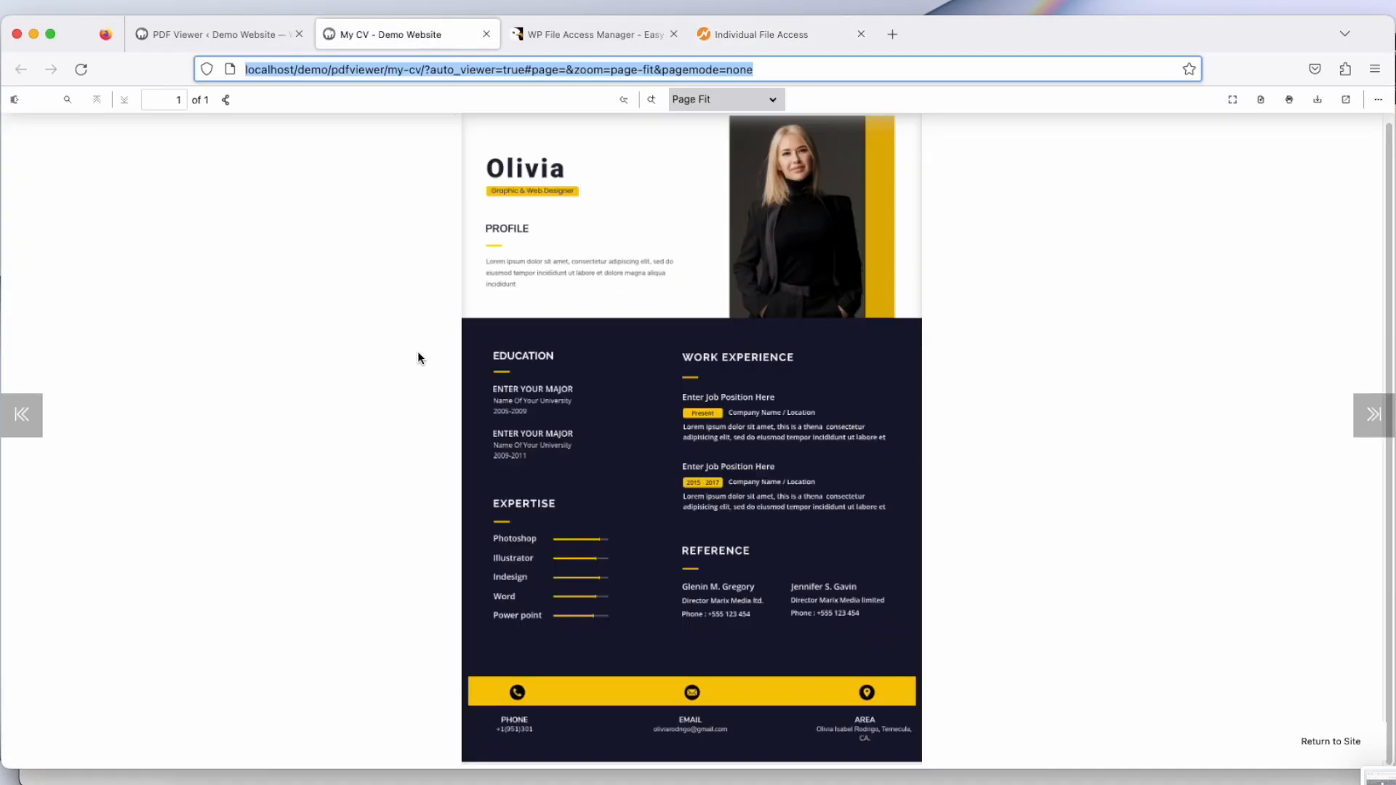
{"action": "left_click", "coordinate": [218, 33]}
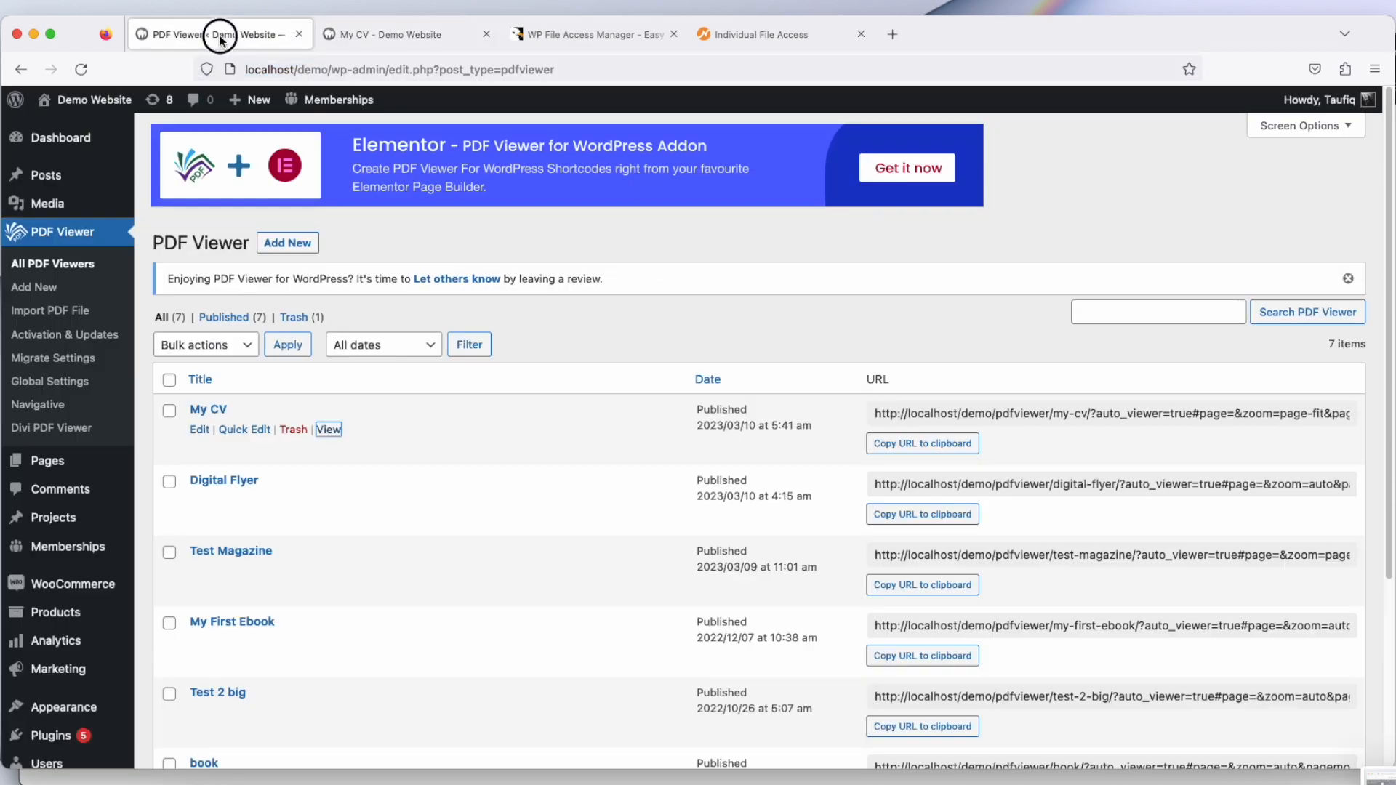
{"action": "left_click", "coordinate": [397, 45]}
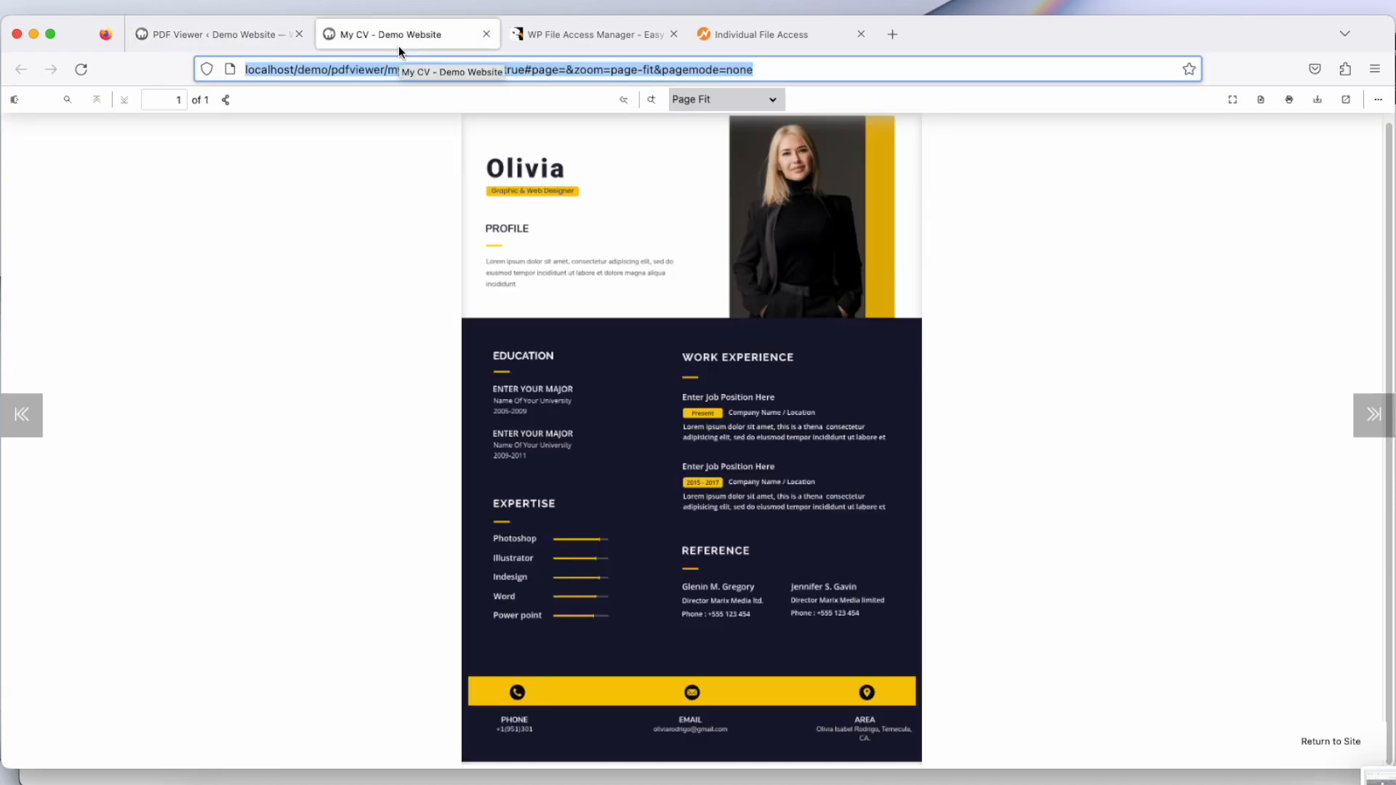